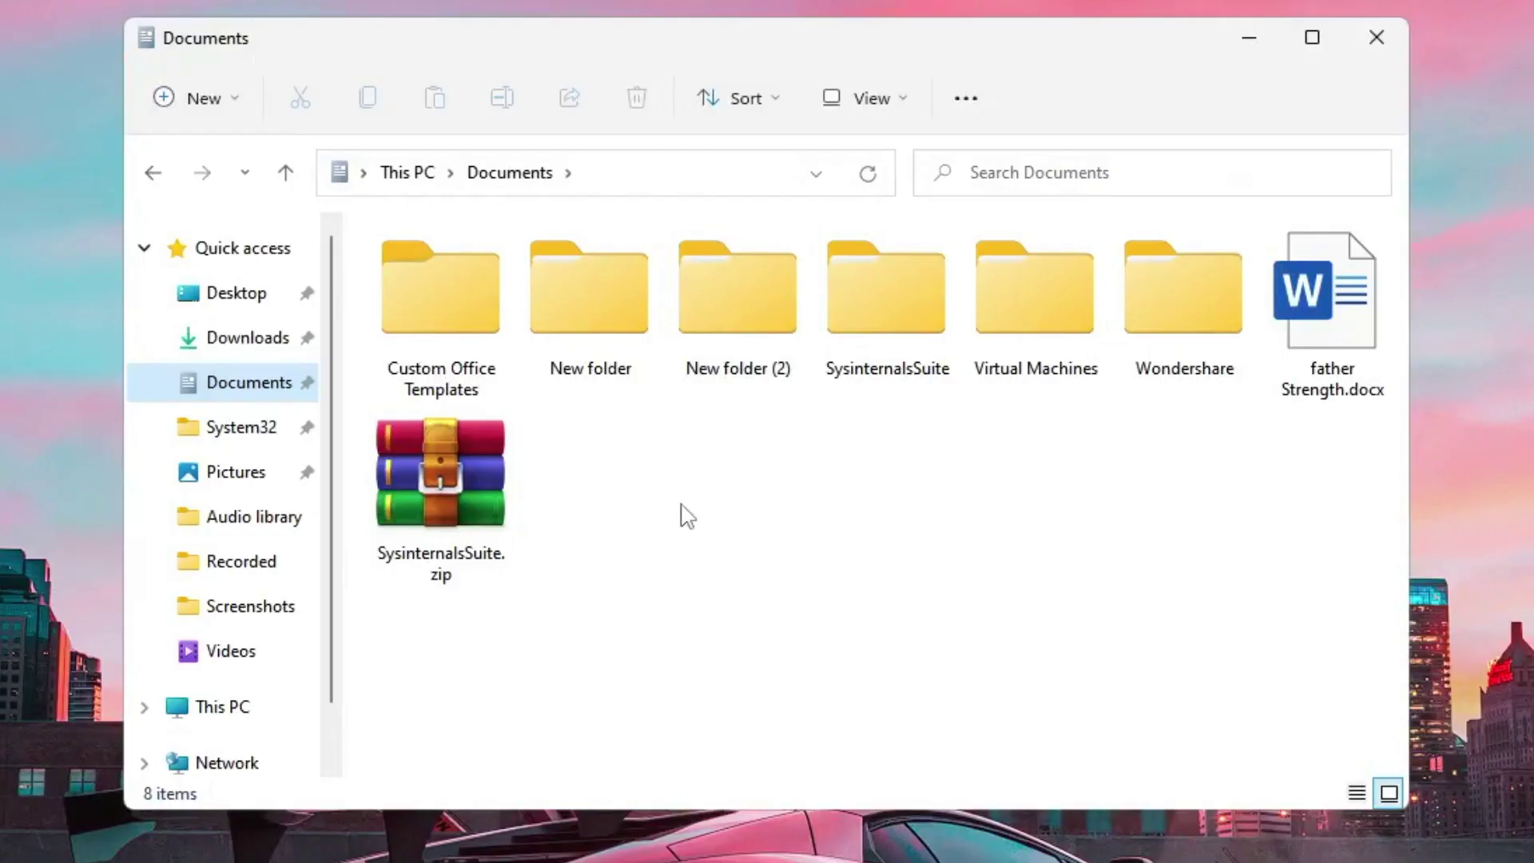
# Browse the Documents context menu's New submenu, then create 'New folder' there with Ctrl+Shift+N.
pyautogui.rightClick(737, 499)
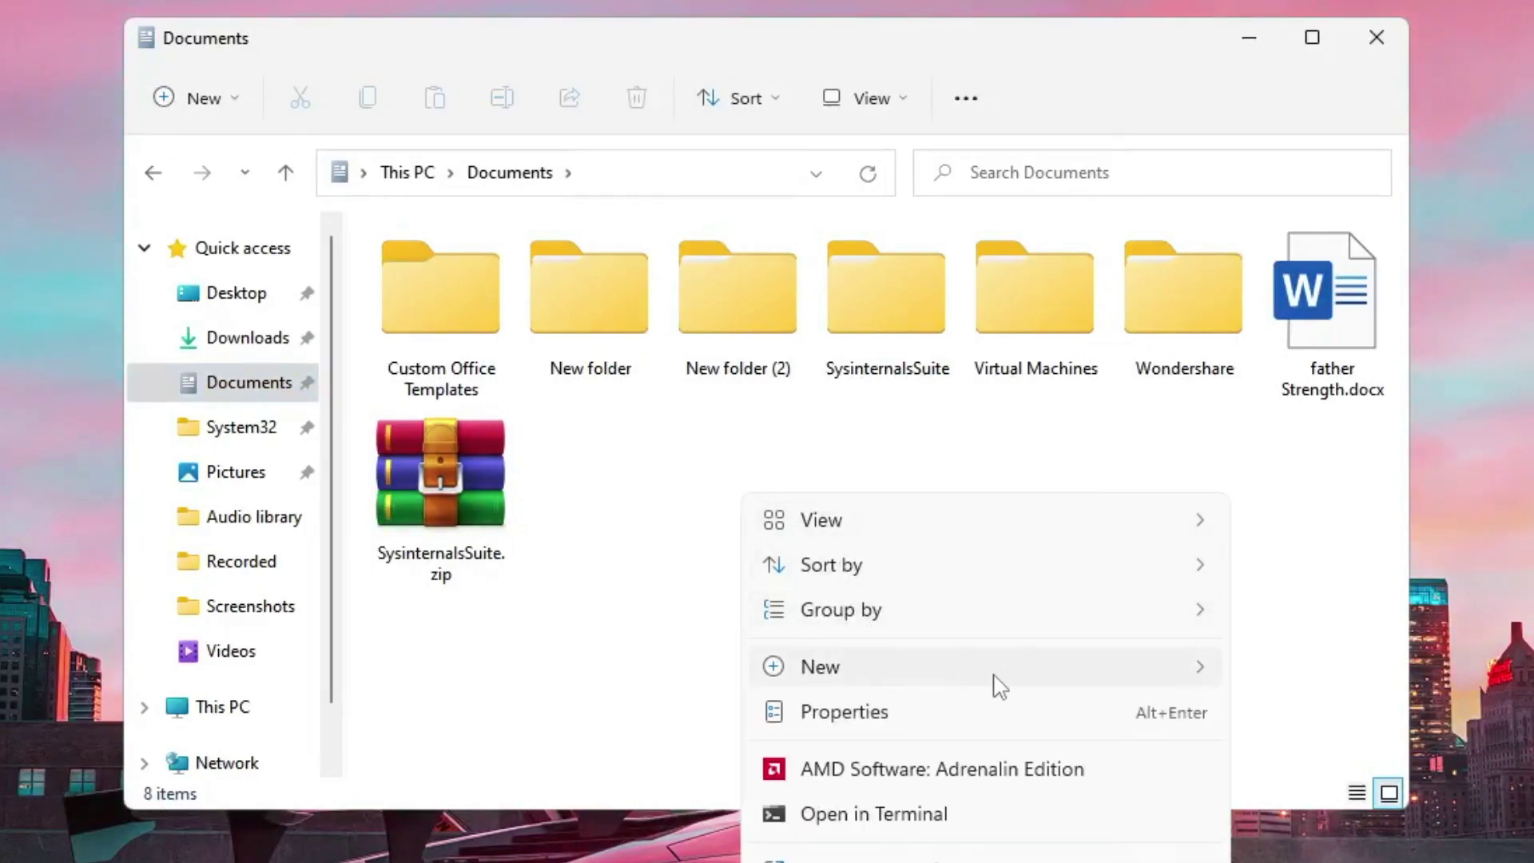
pyautogui.moveTo(1000, 688)
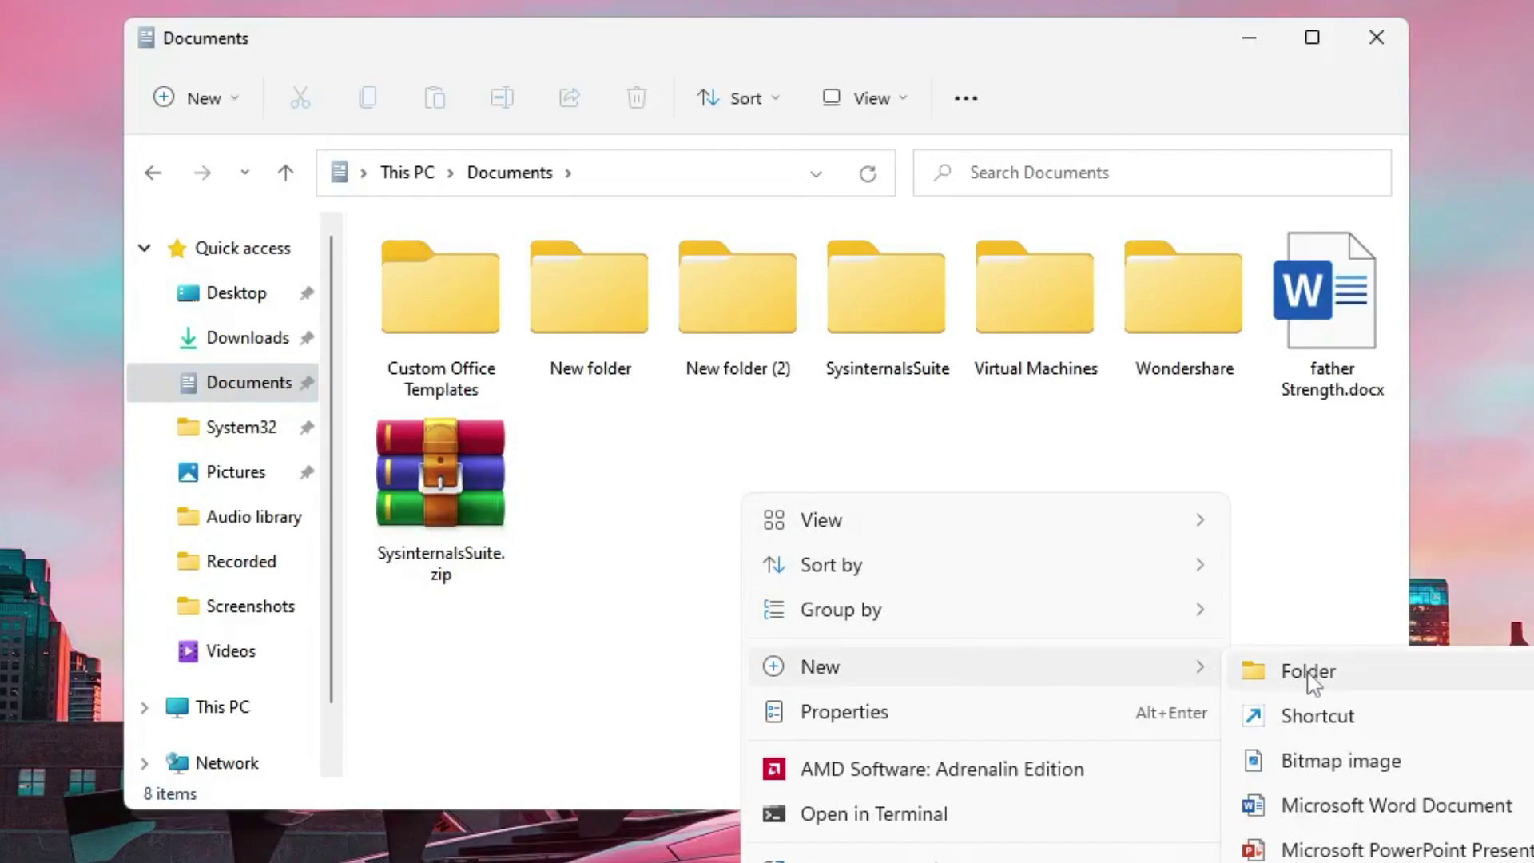
pyautogui.click(1296, 543)
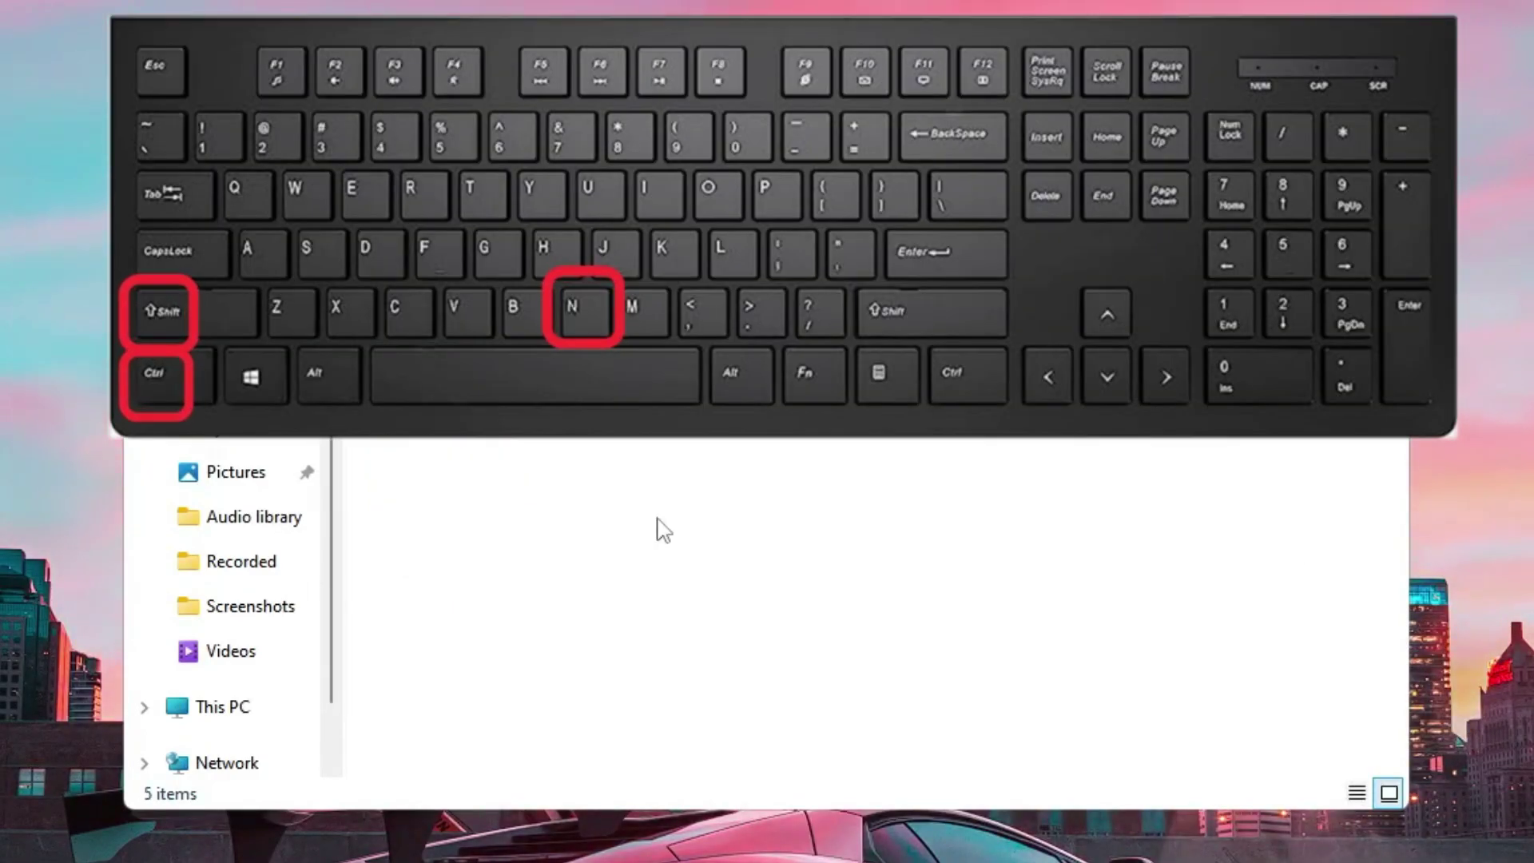
pyautogui.hotkey('ctrl', 'shift', 'n')
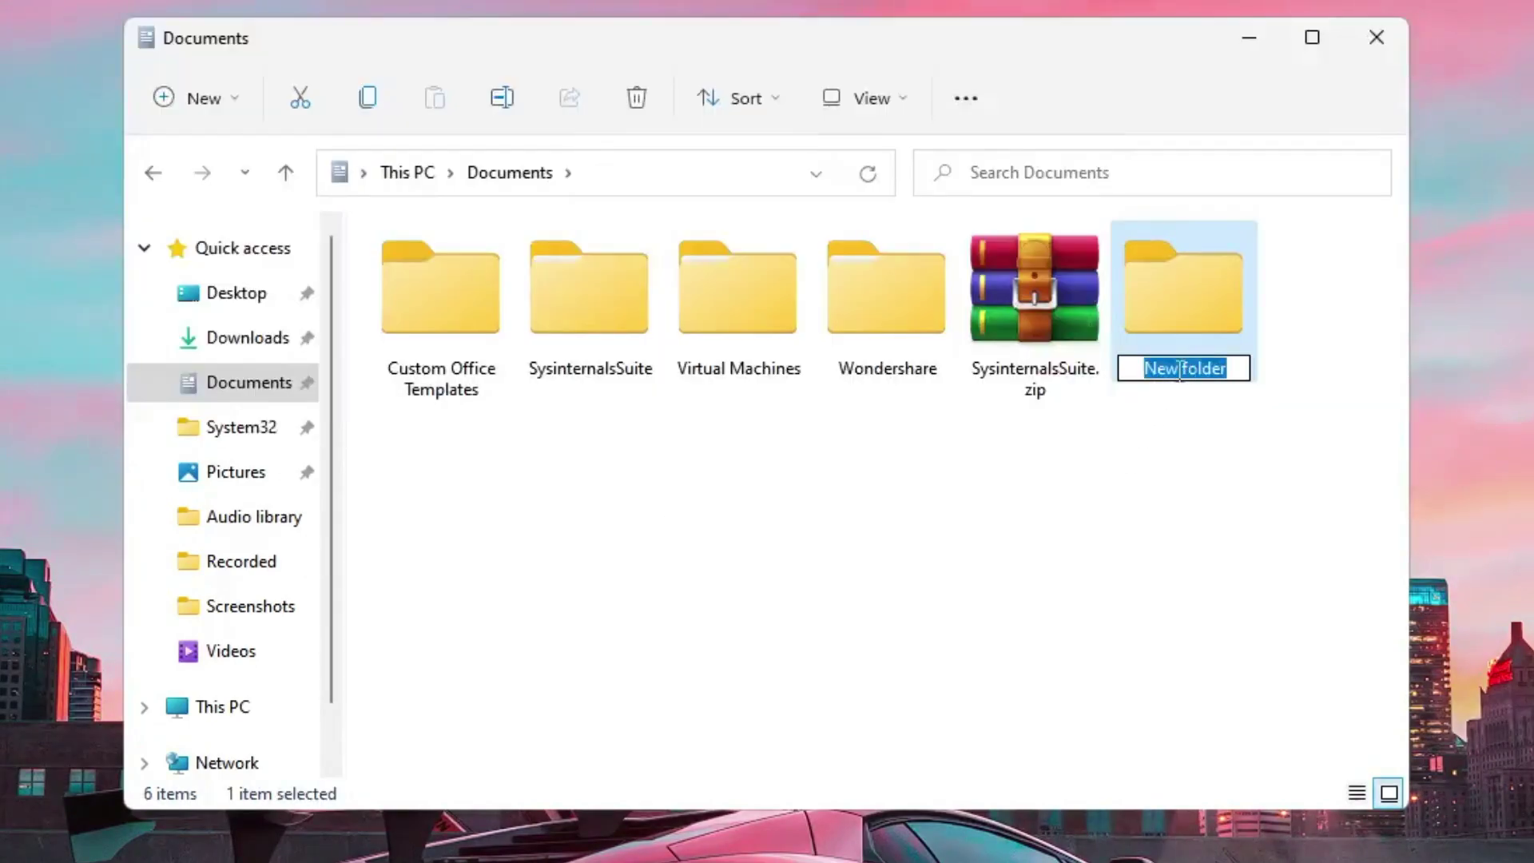
pyautogui.press('Return')
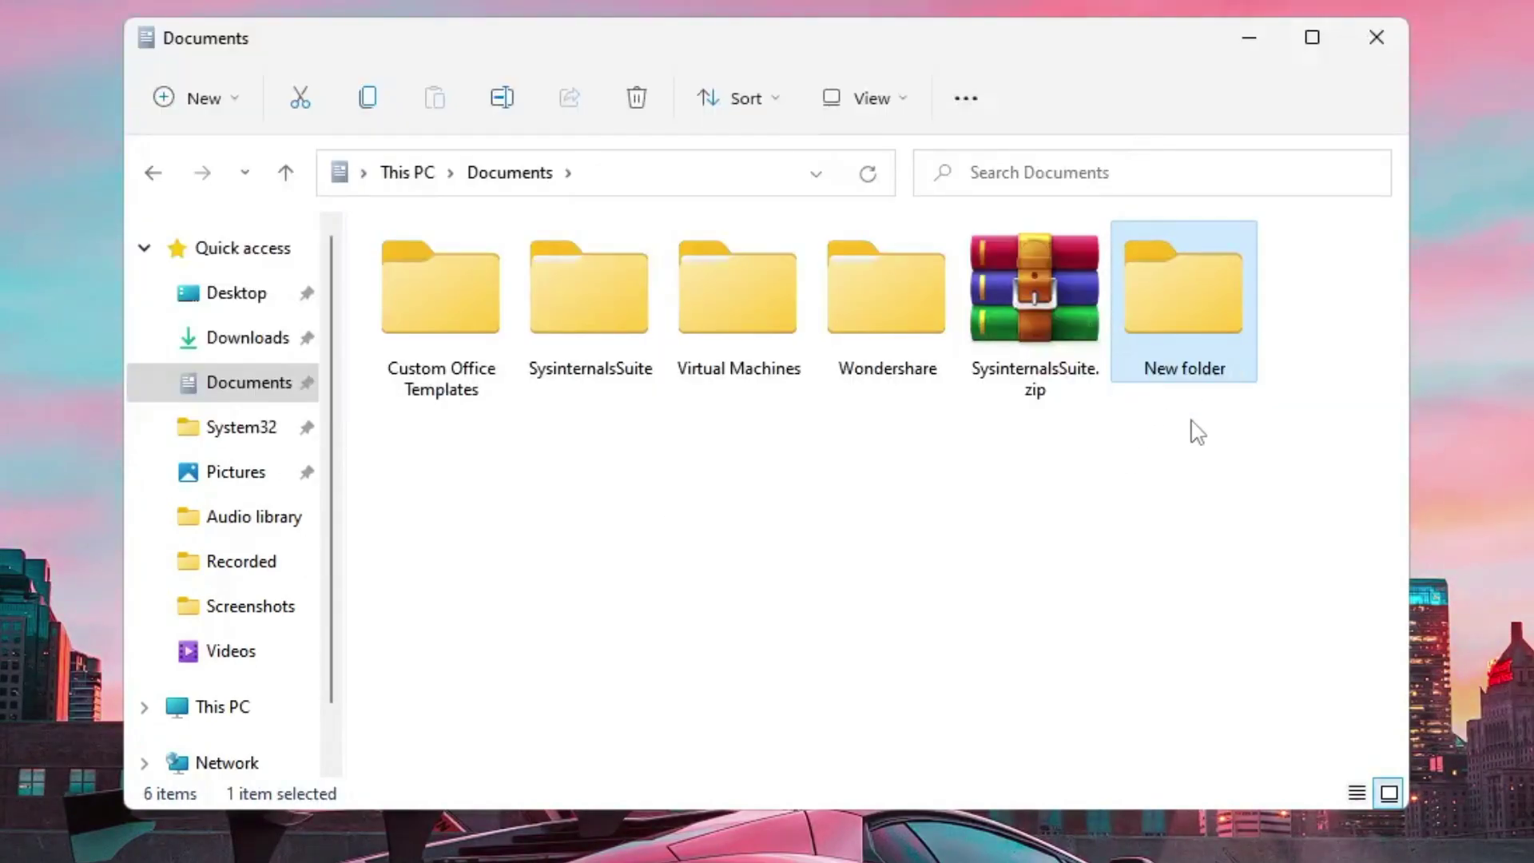
pyautogui.click(1194, 427)
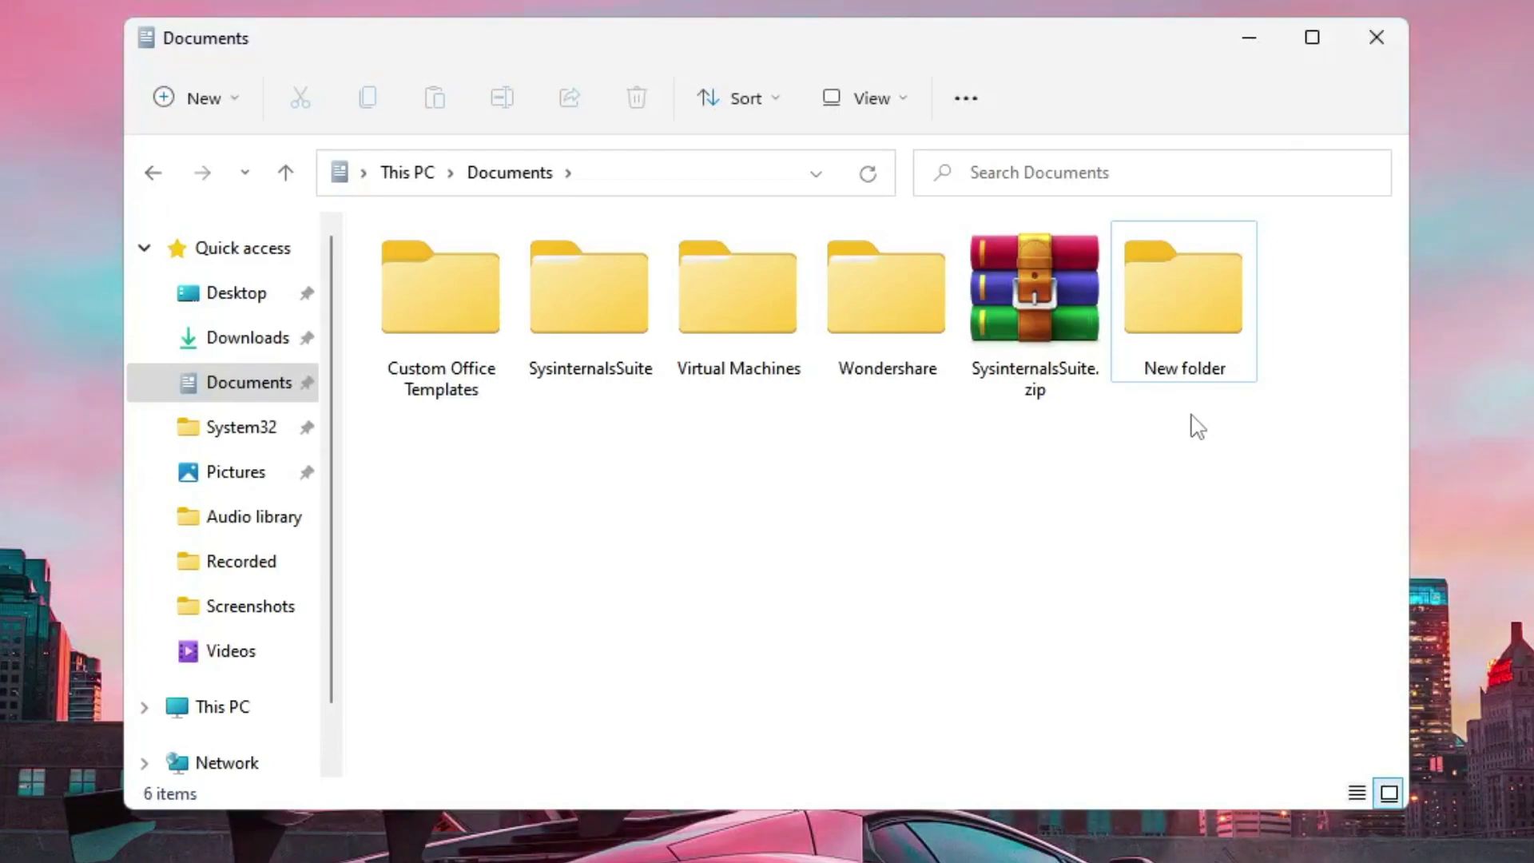
# Inside New folder, create a subfolder that keeps the default name 'New folder'.
pyautogui.doubleClick(1192, 359)
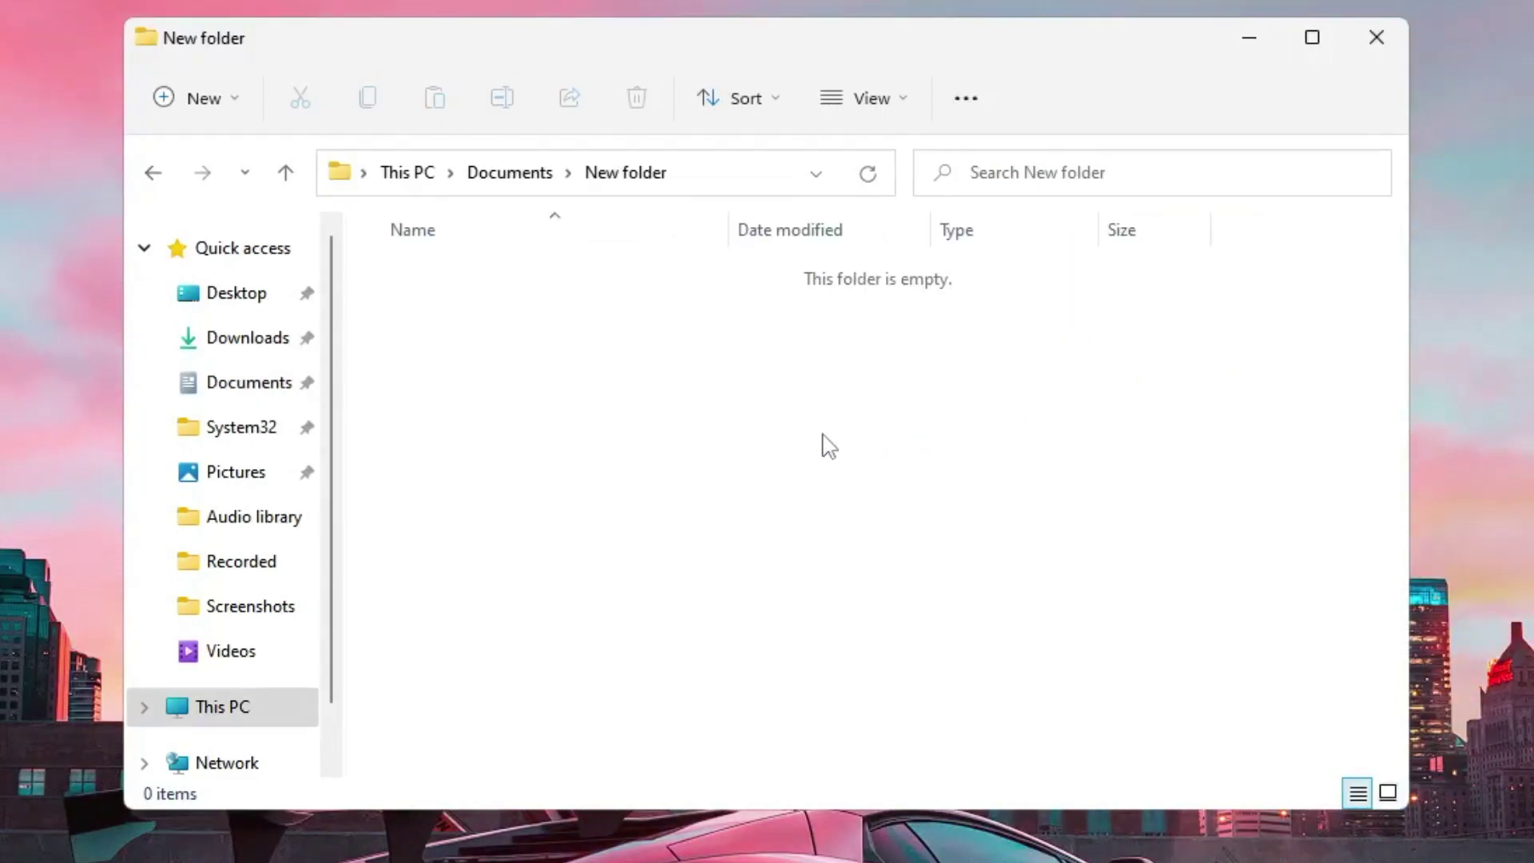
pyautogui.hotkey('ctrl', 'shift', 'n')
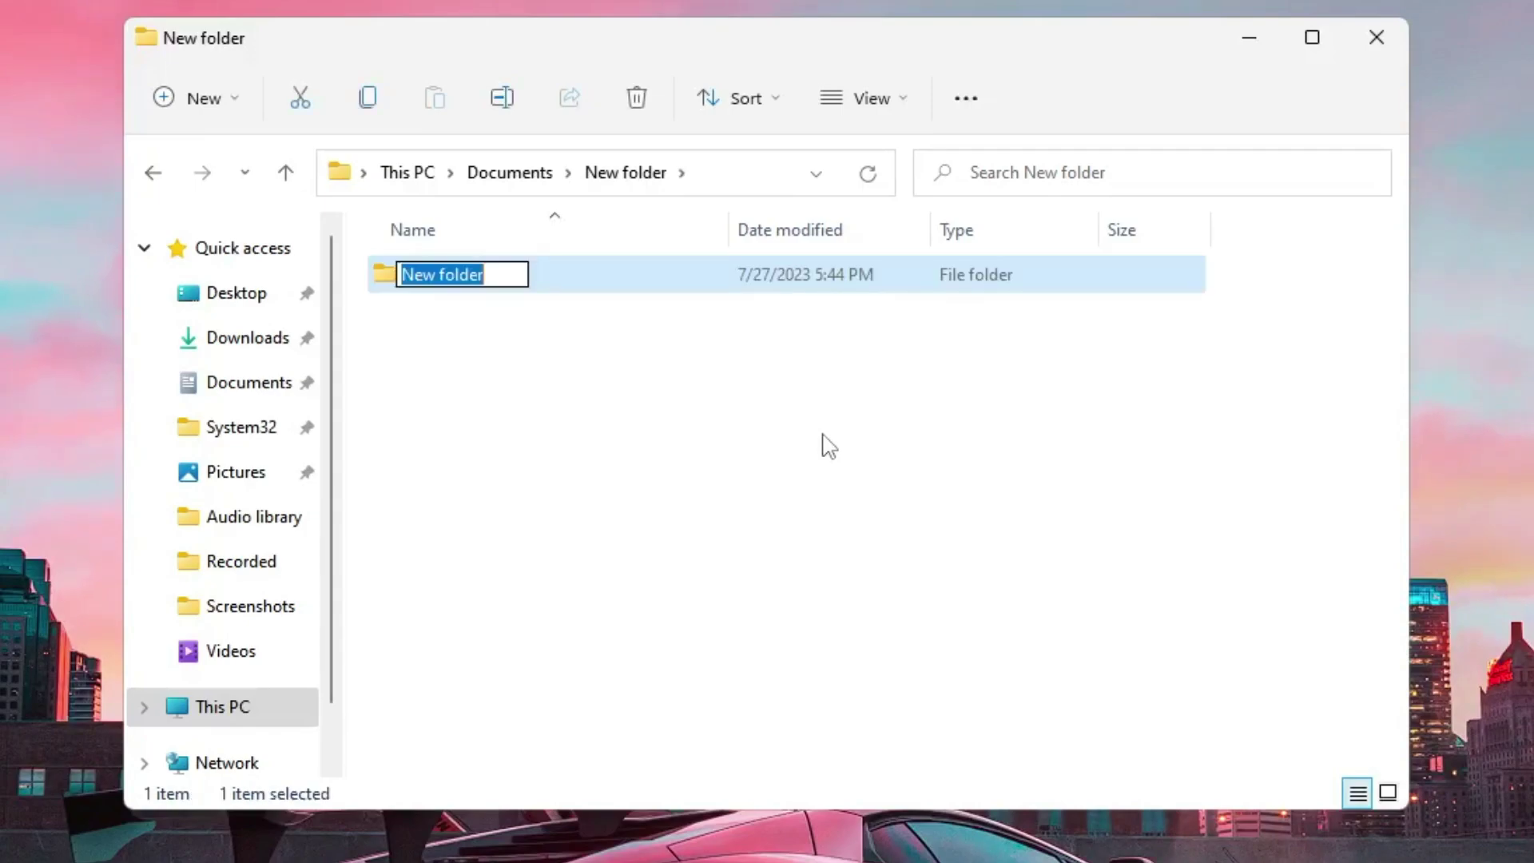
pyautogui.click(828, 446)
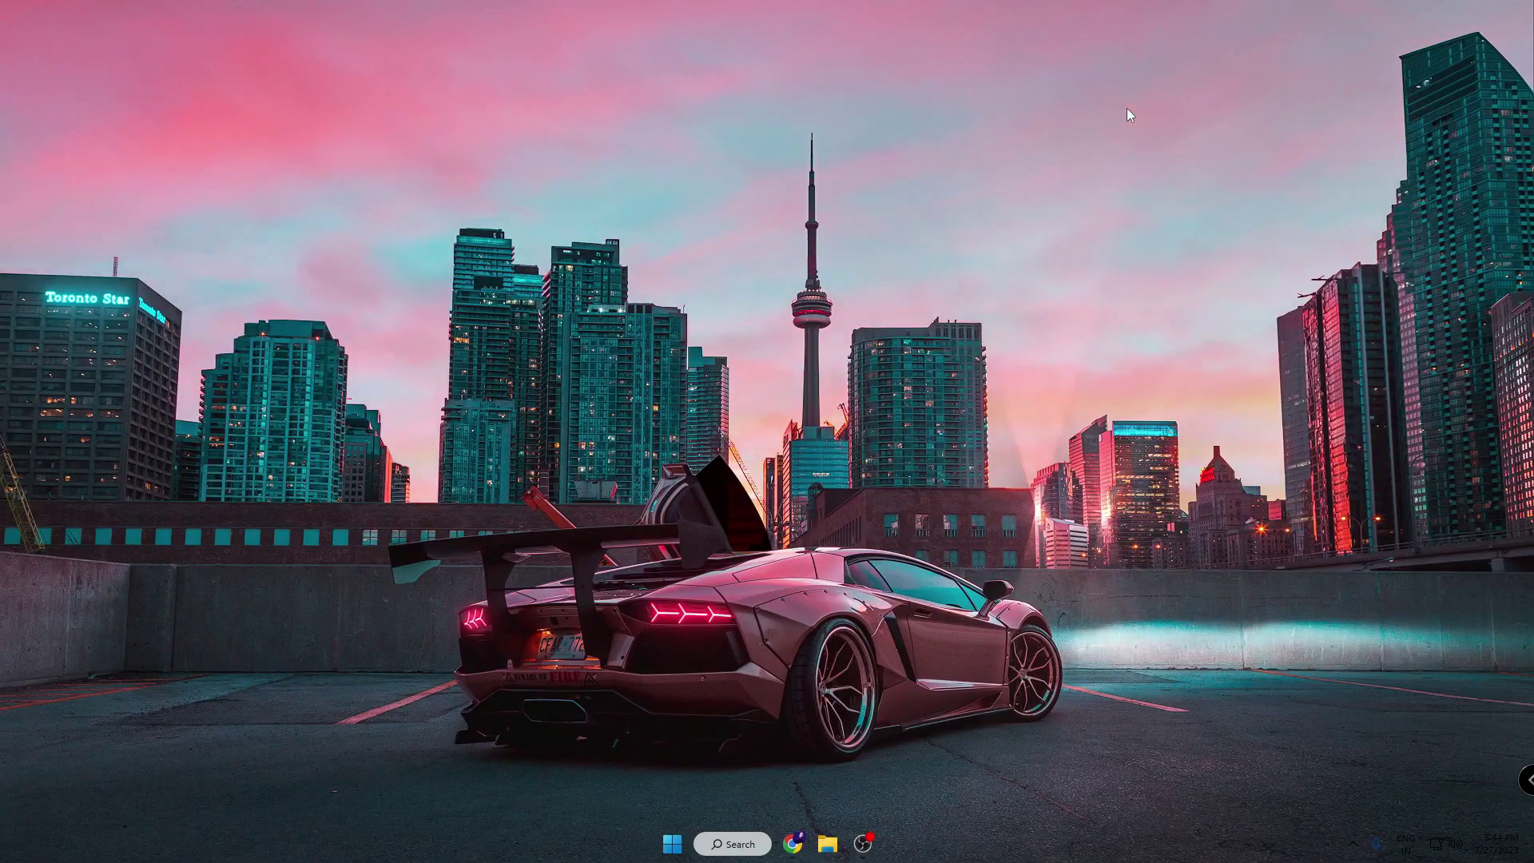
# Open Settings at System > About using Windows+Pause.
pyautogui.press('super+Pause')
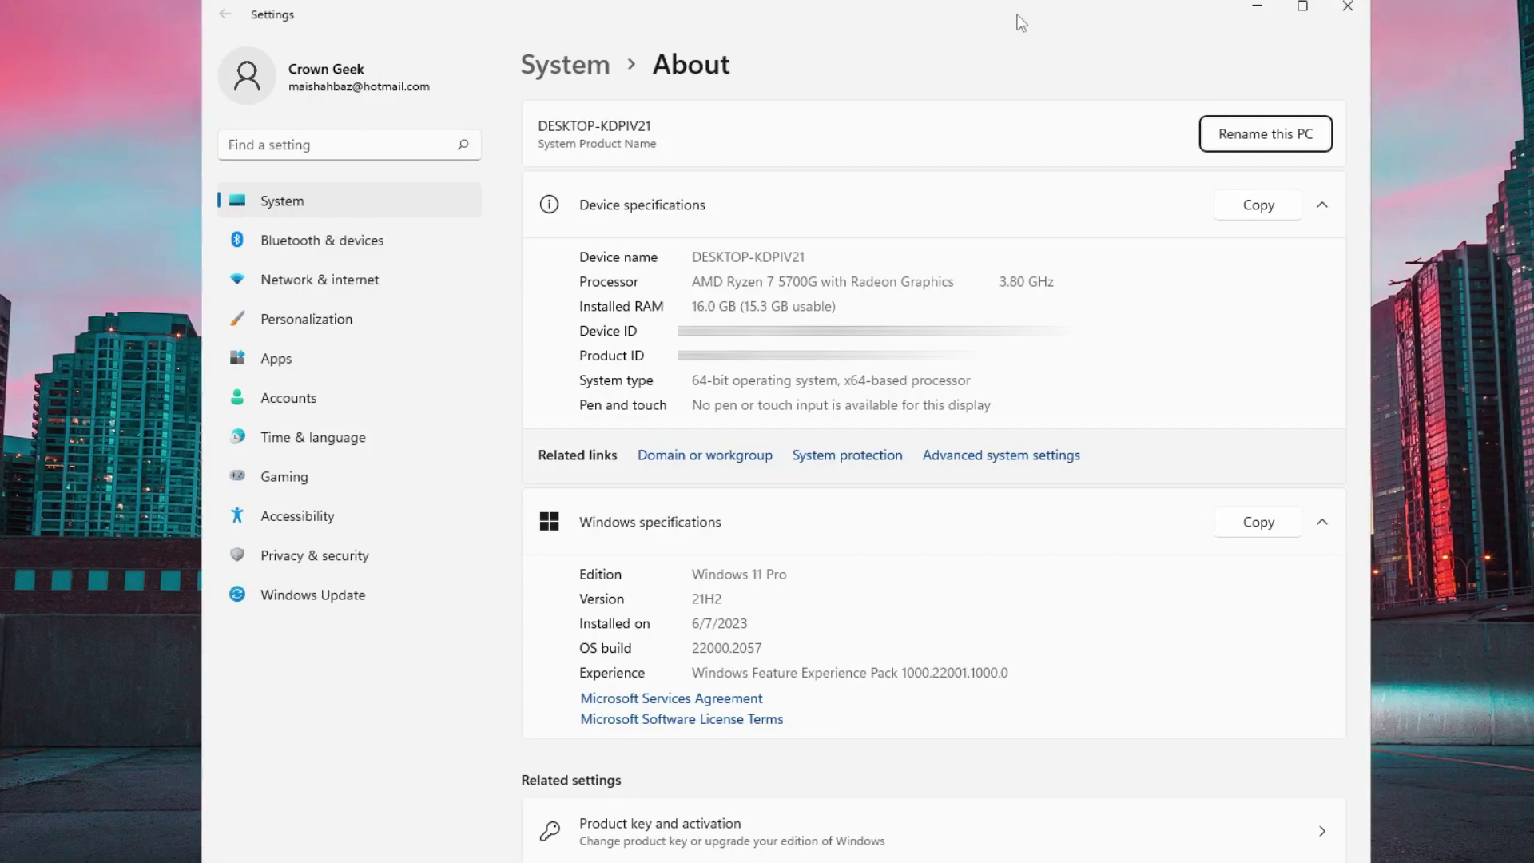
pyautogui.click(801, 308)
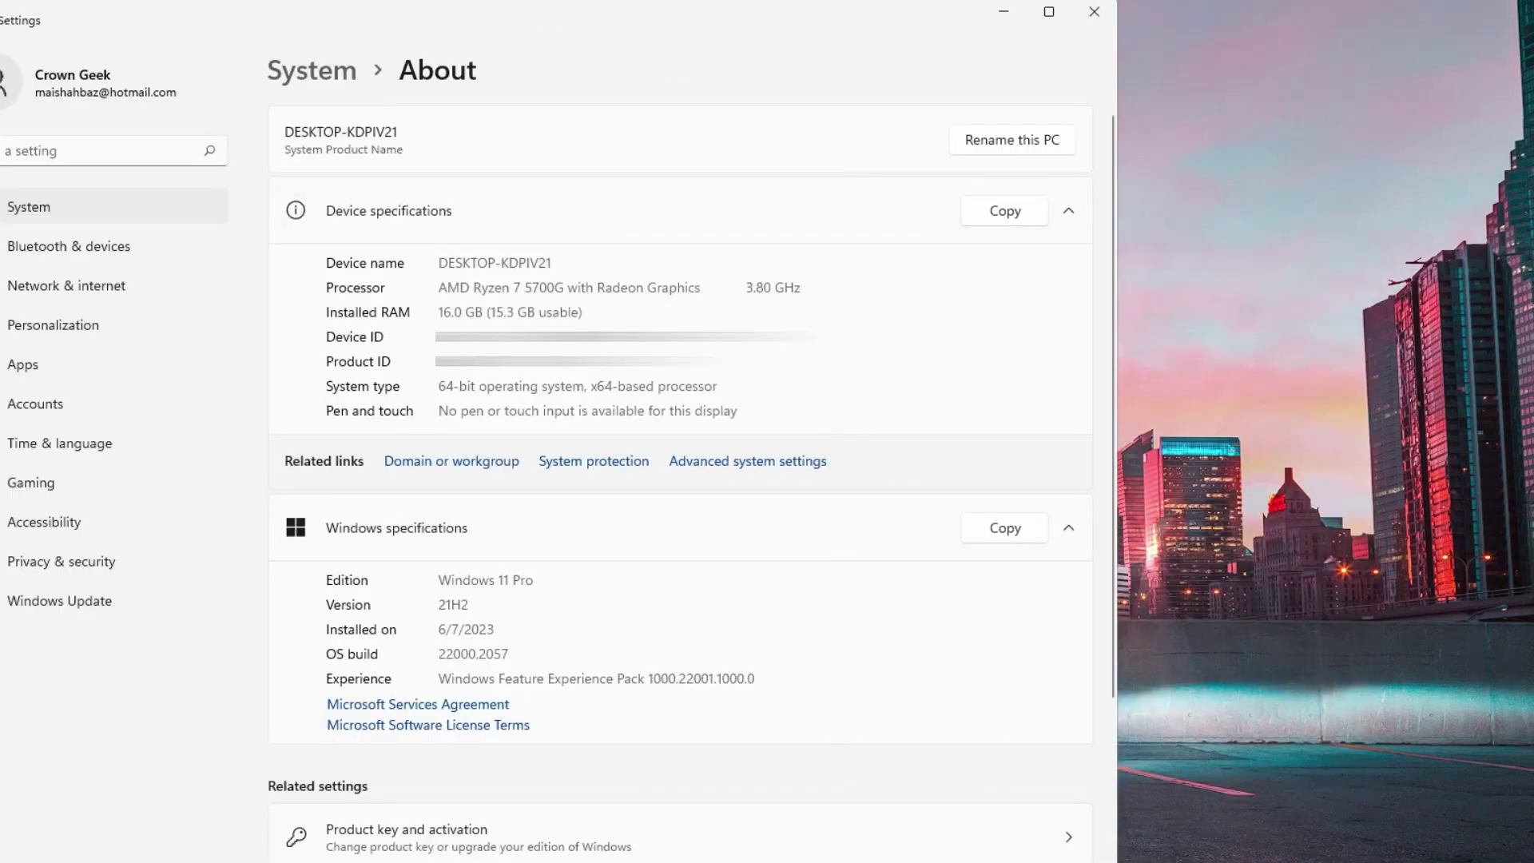
# Open File Explorer at This PC with Win+E, move the recorder aside, then show the desktop with Win+D.
pyautogui.press('super+e')
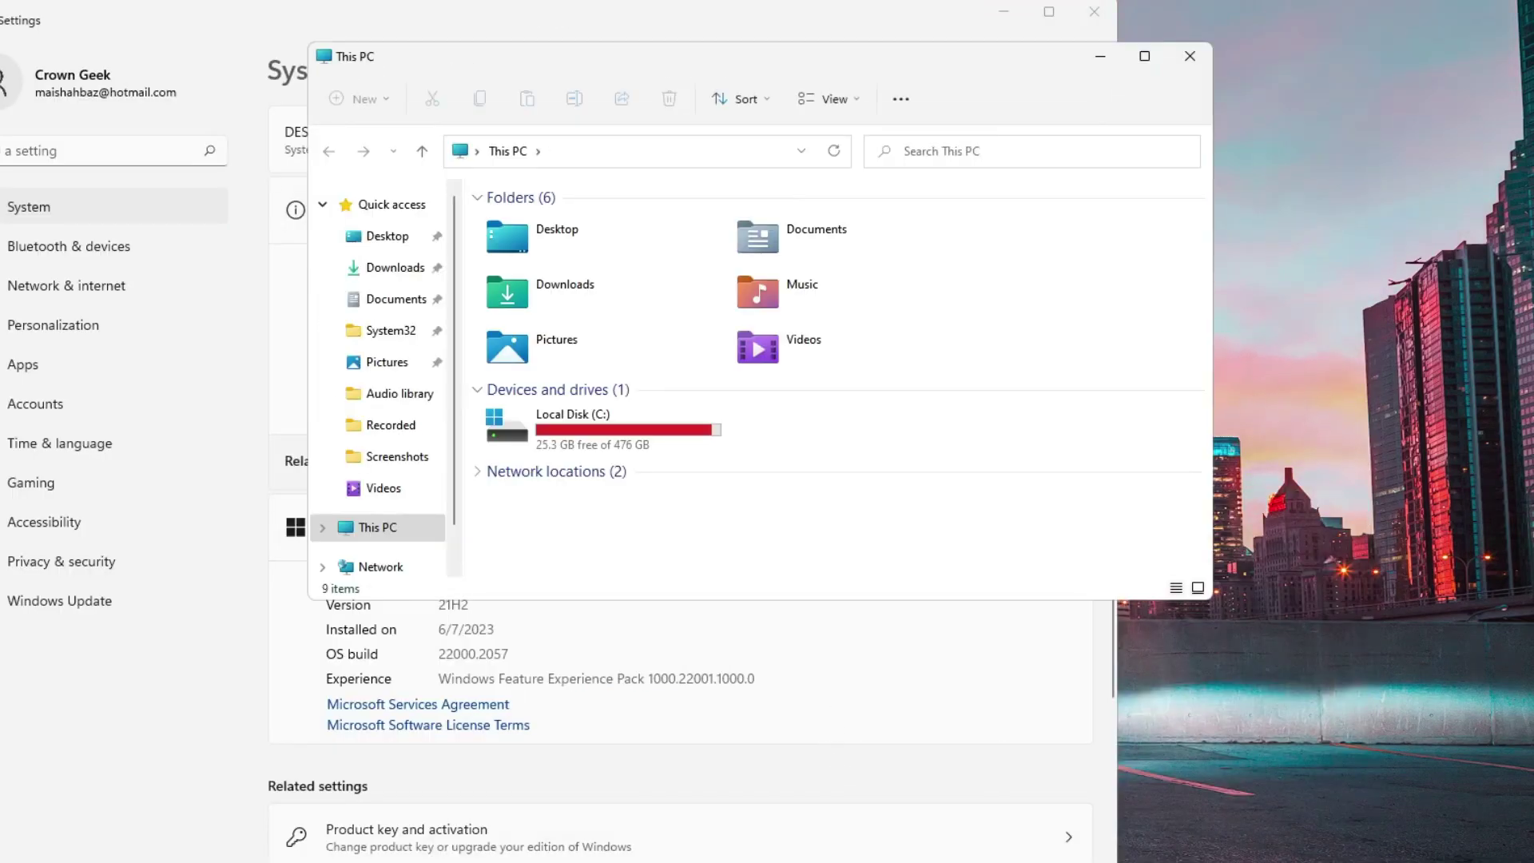
pyautogui.click(829, 835)
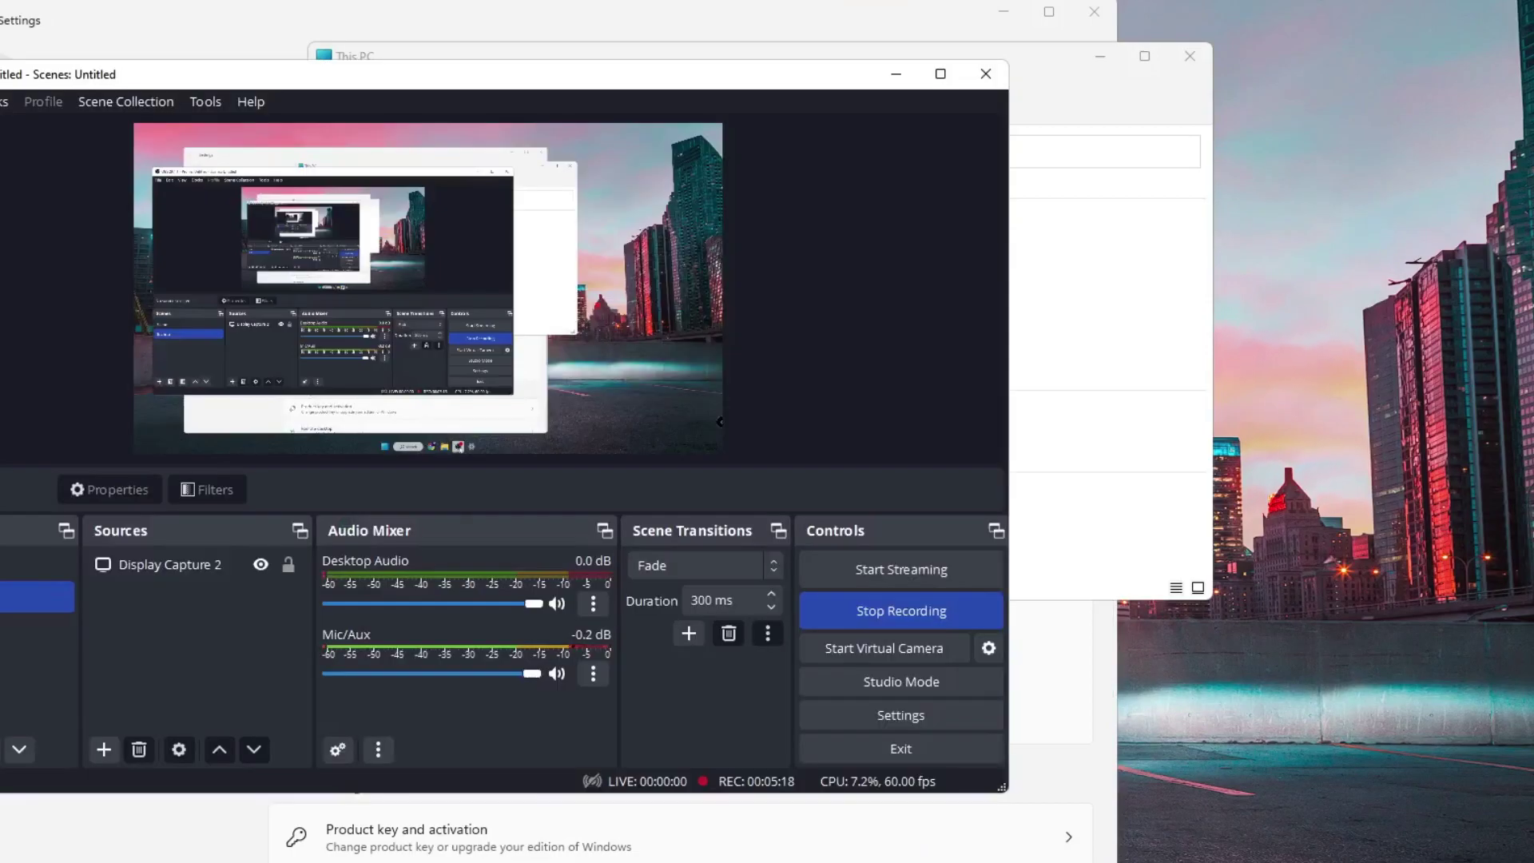
pyautogui.moveTo(740, 95); pyautogui.dragTo(1275, 131)
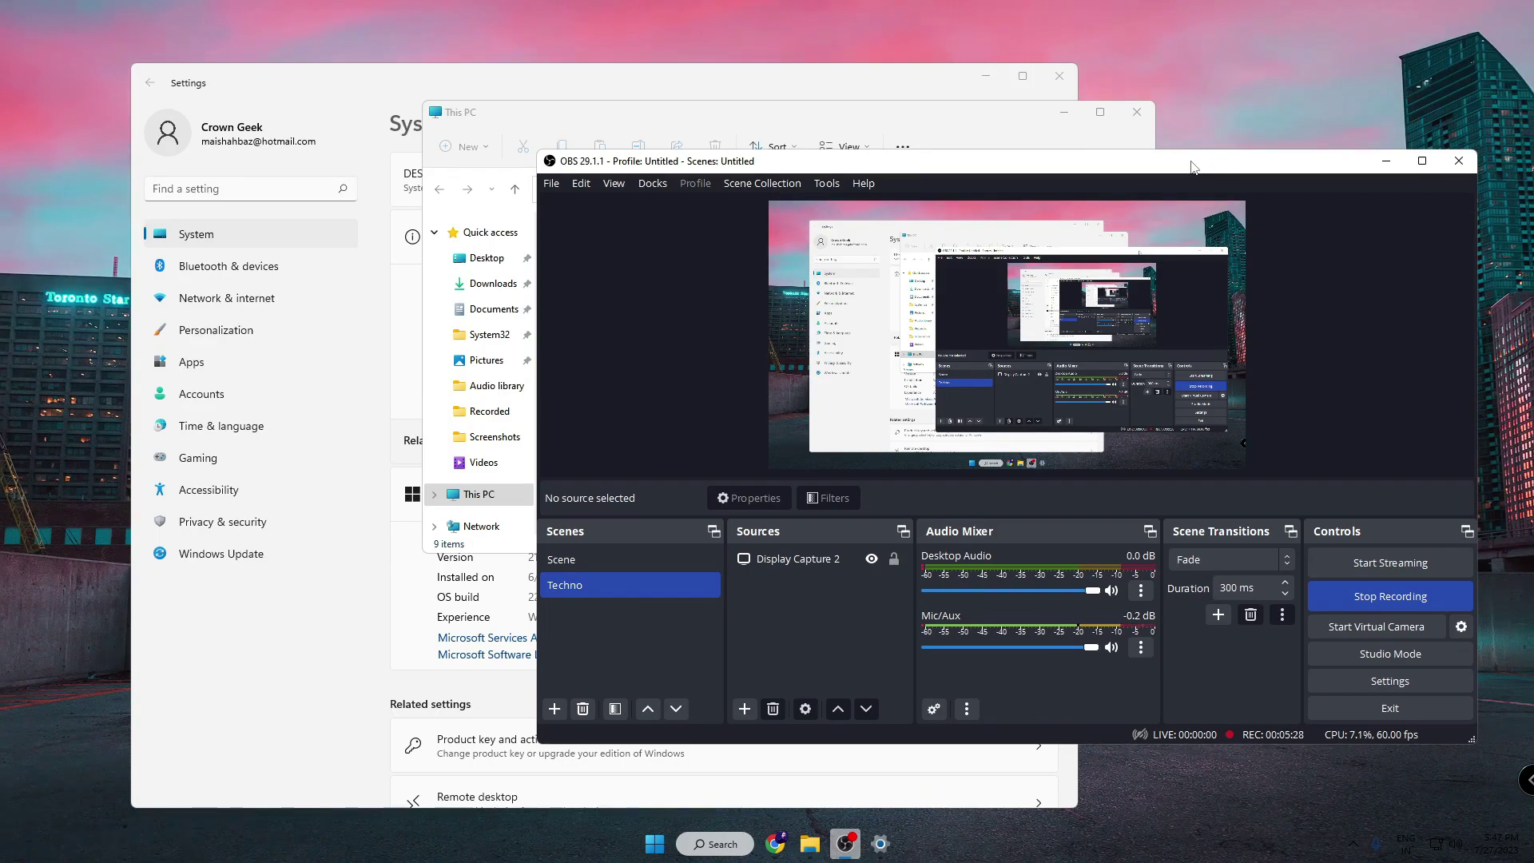
pyautogui.press('super+d')
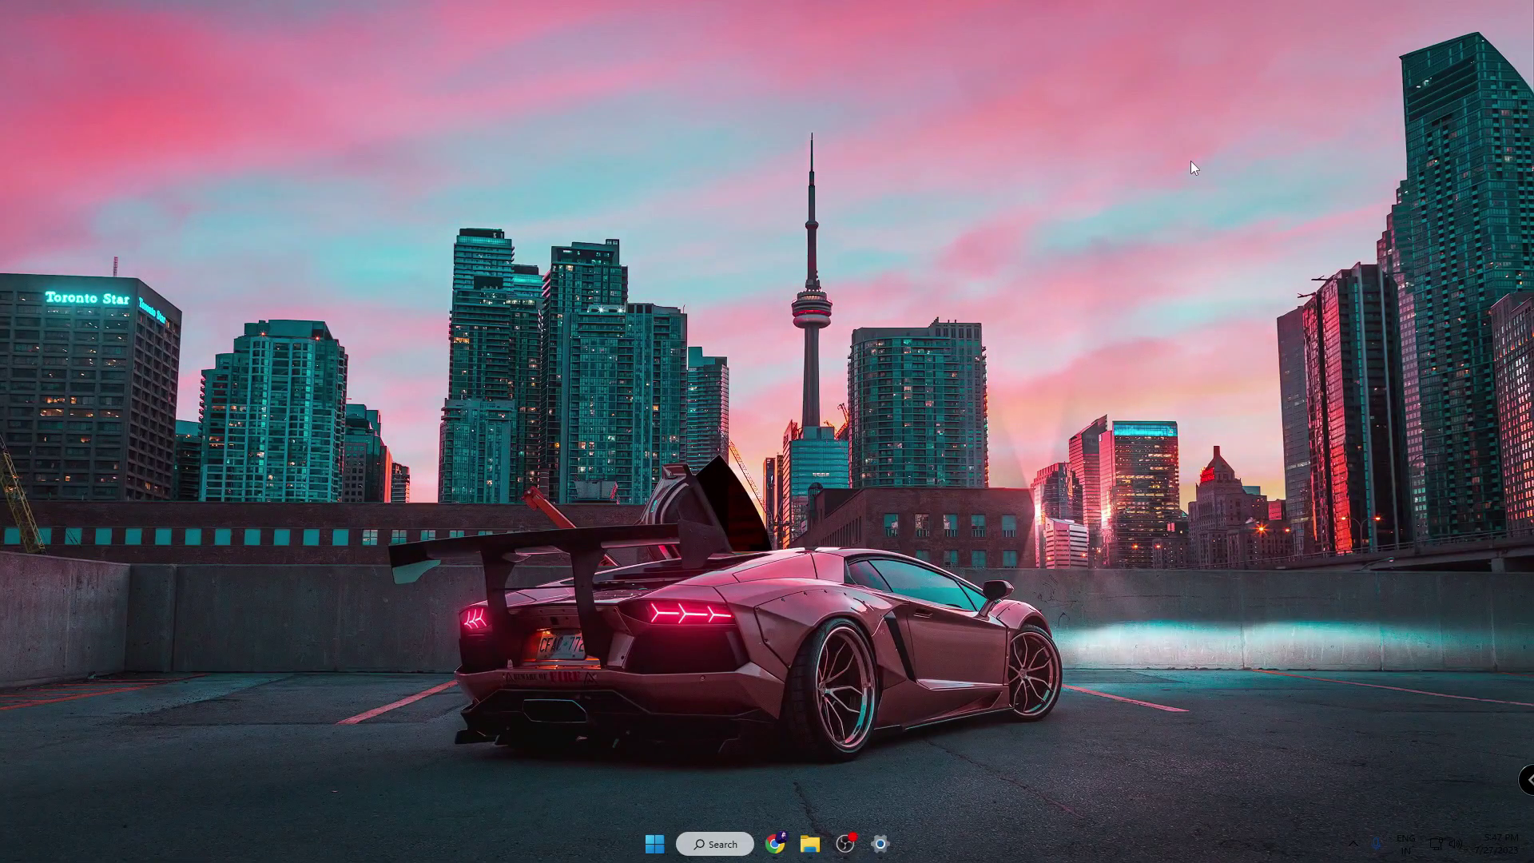
pyautogui.press('super+d')
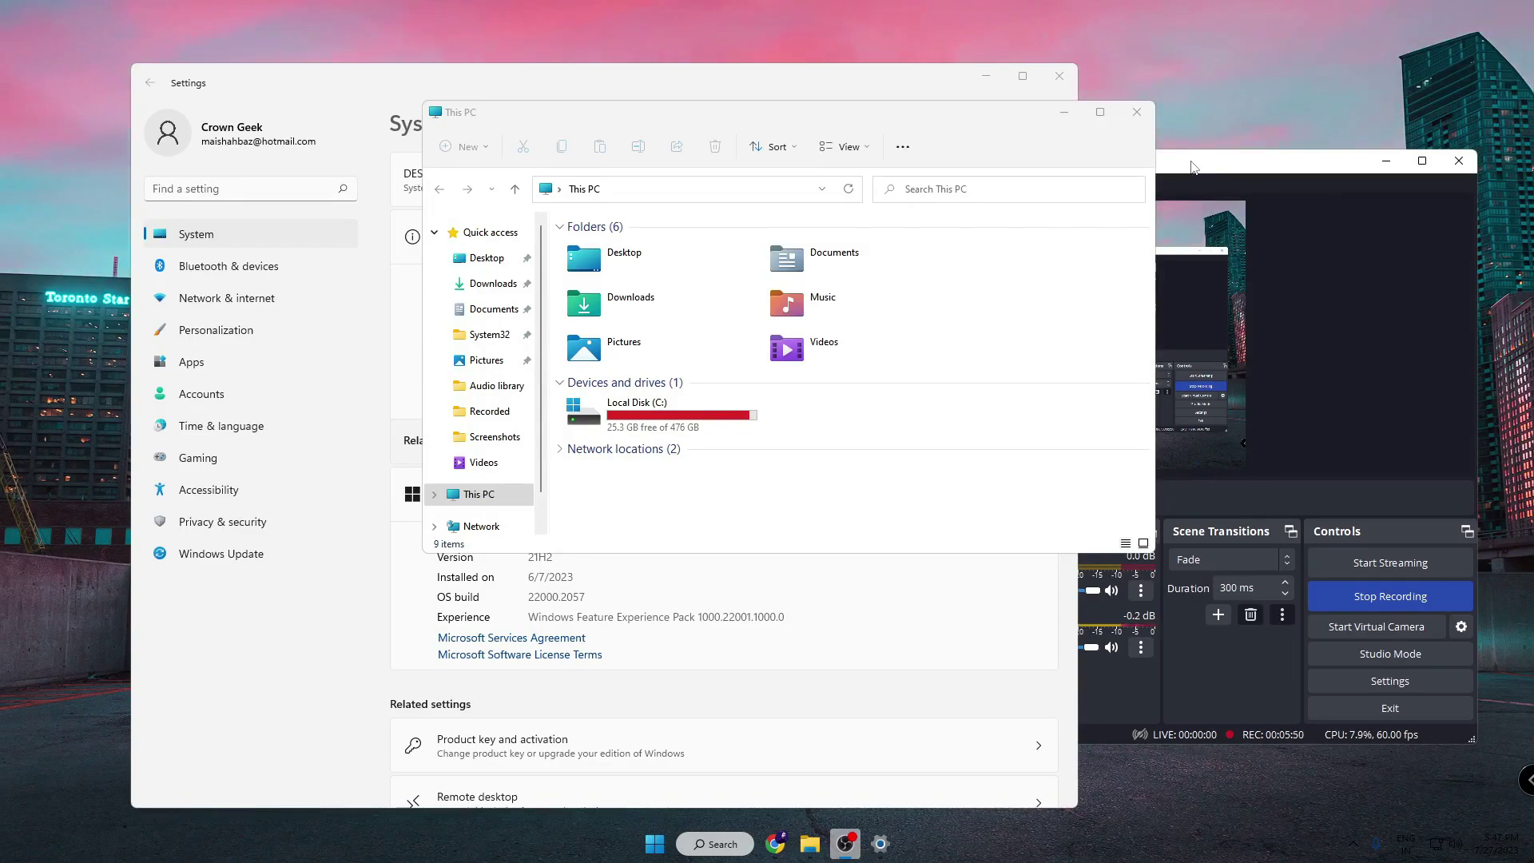
pyautogui.press('super+d')
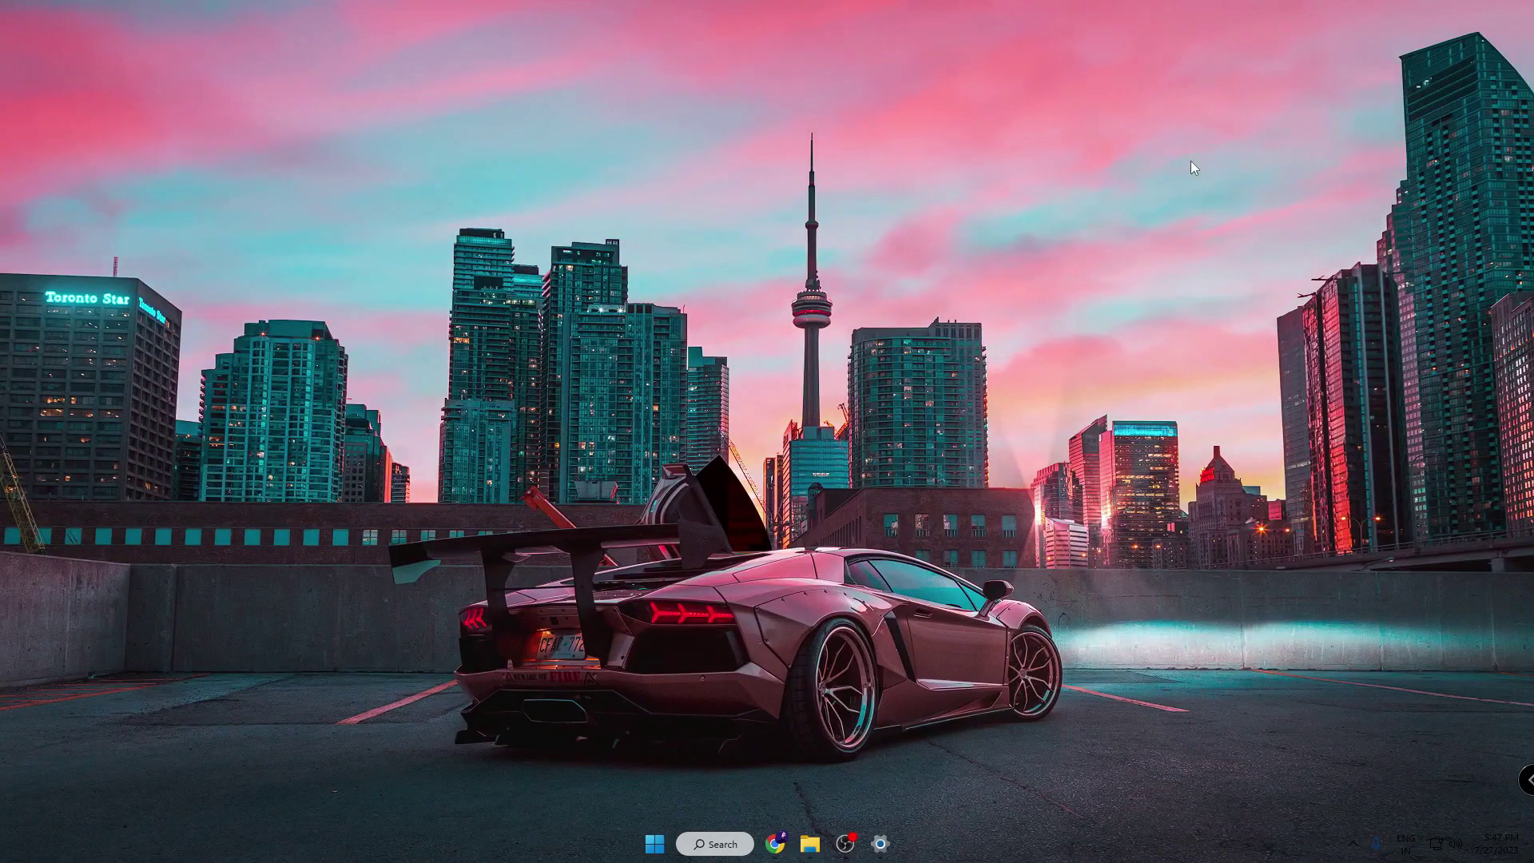
pyautogui.press('super+d')
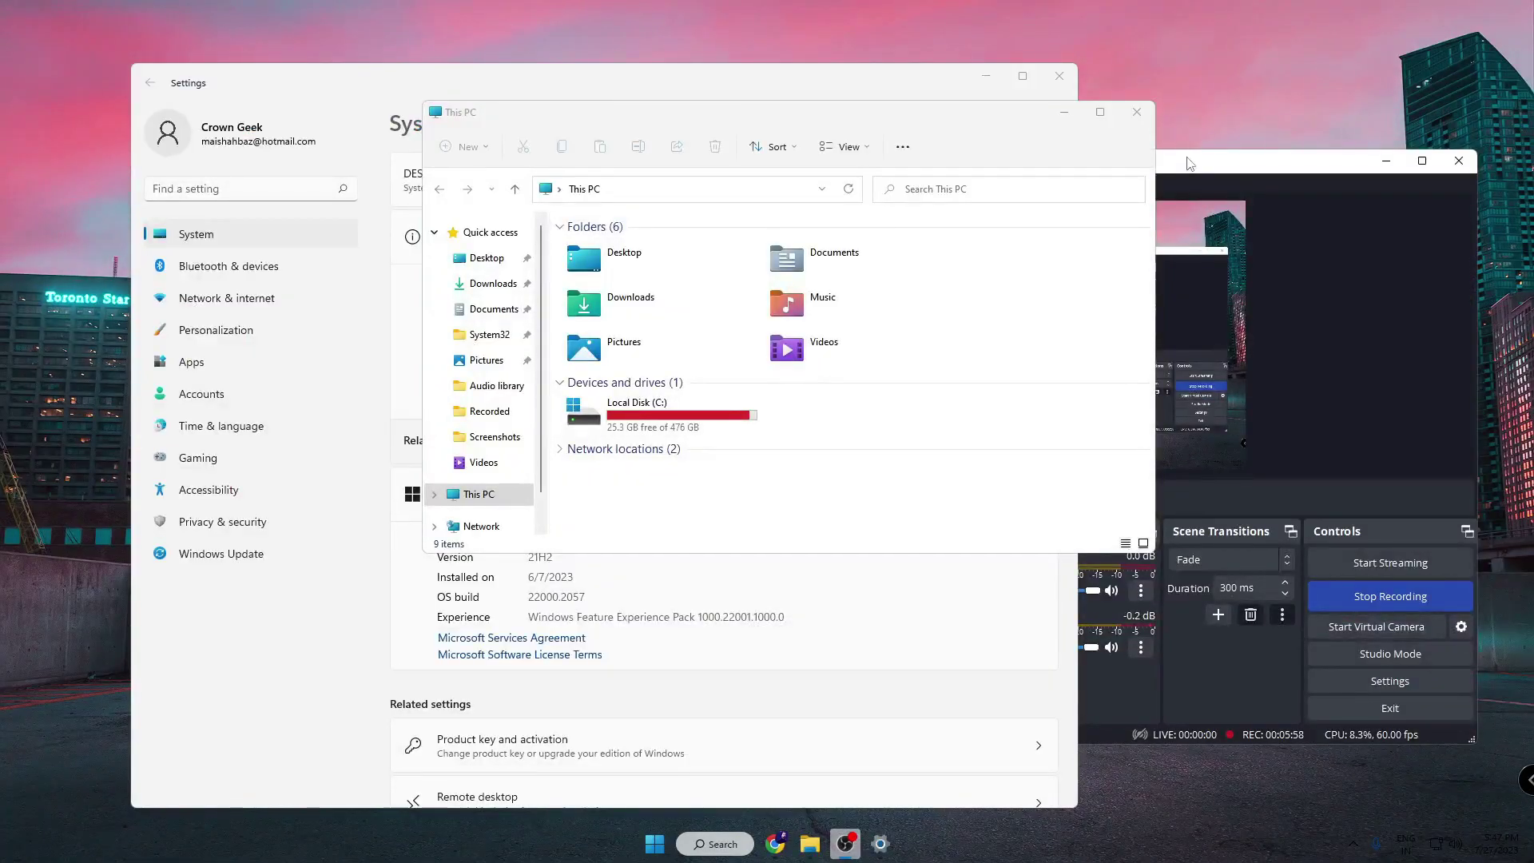
pyautogui.press('super+d')
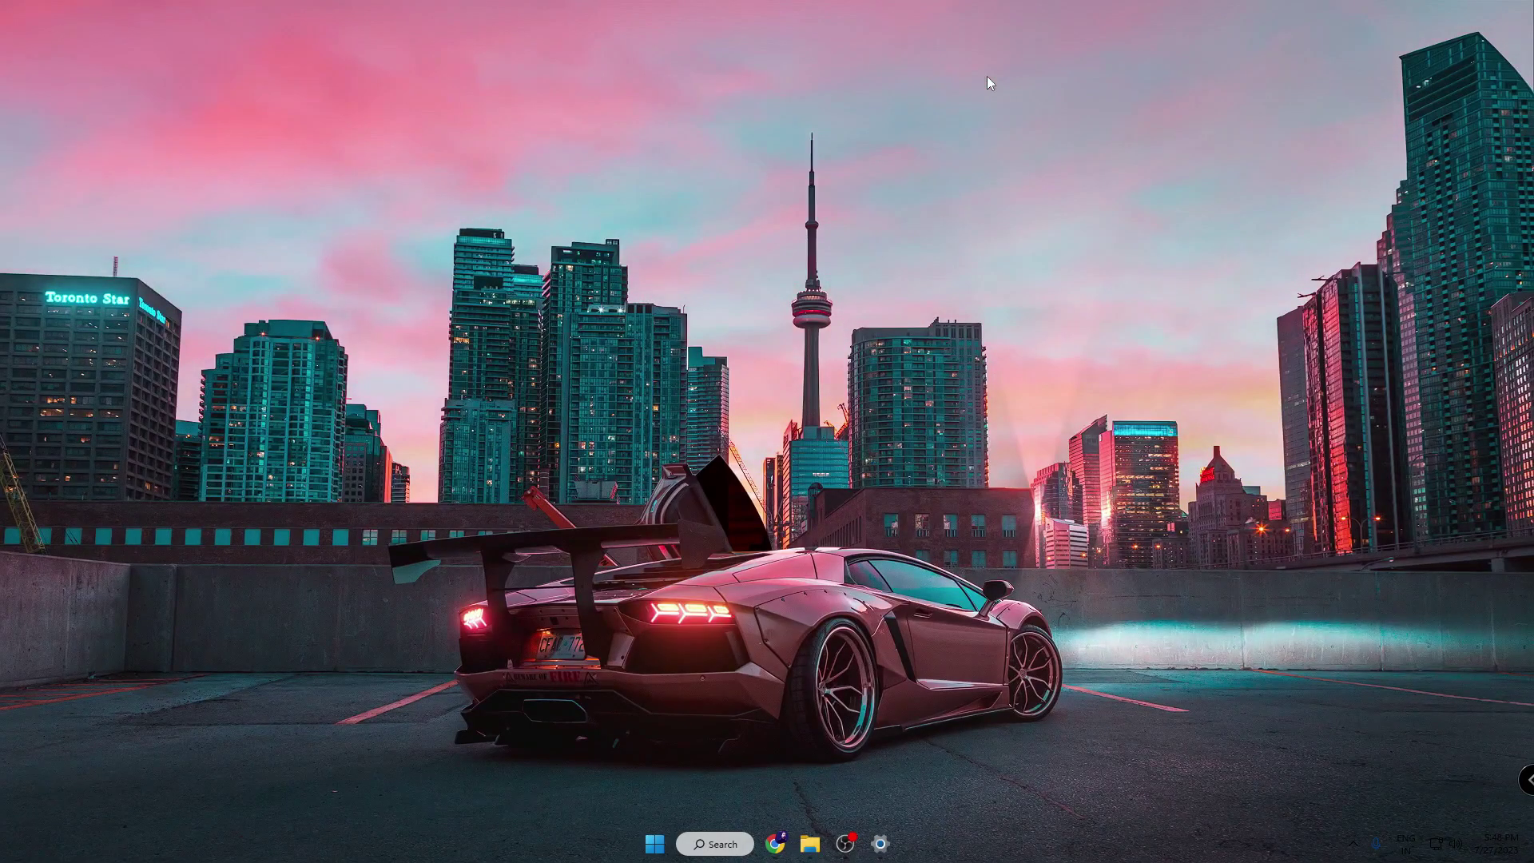
# Use Alt+Tab to bring the This PC window forward, then cycle to OBS and minimize it.
pyautogui.hotkey('alt', 'Tab')
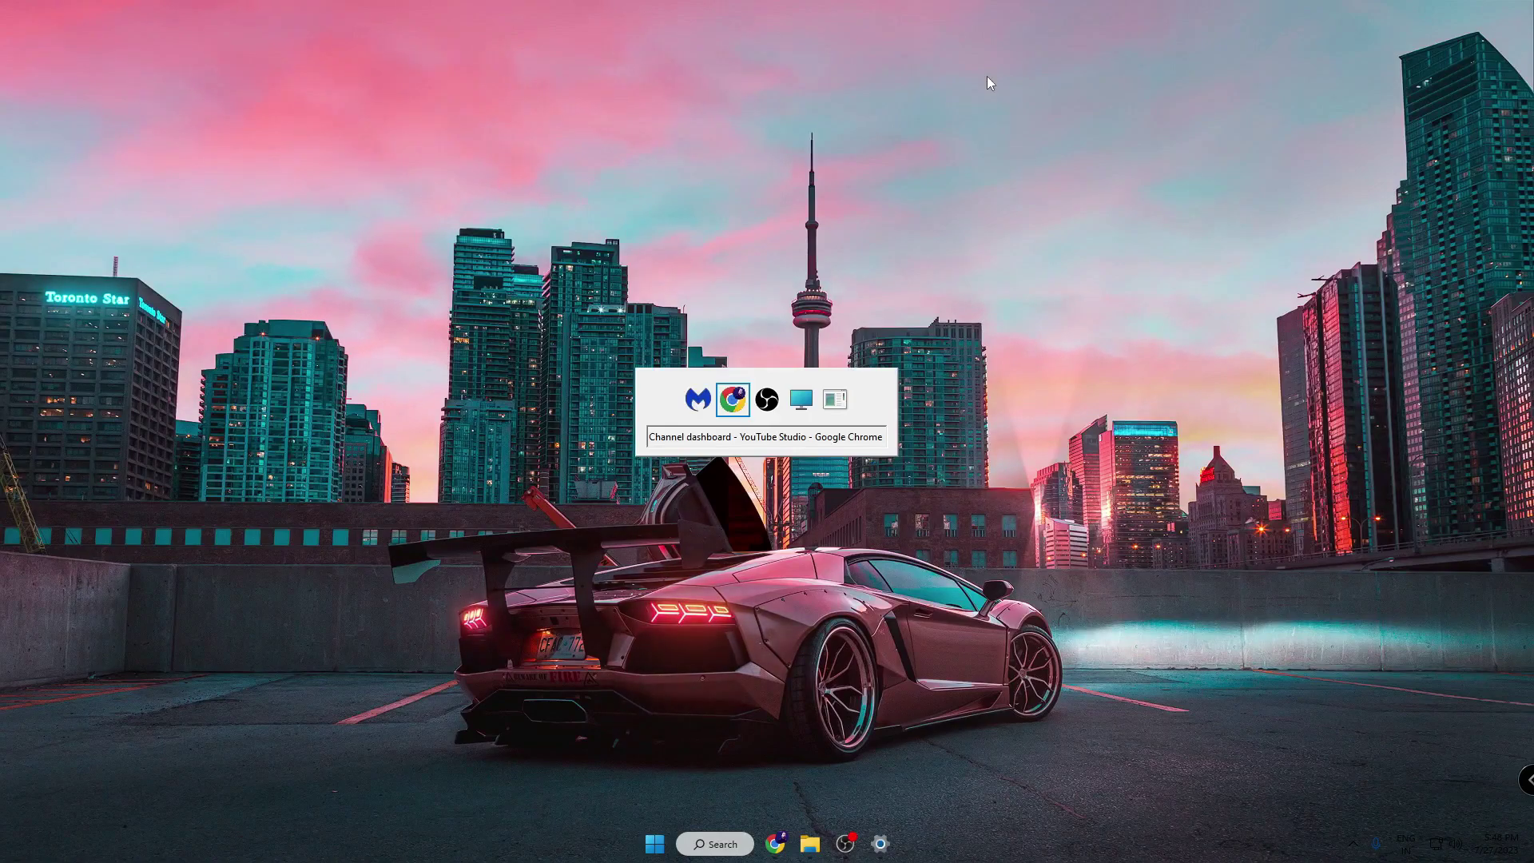
pyautogui.press('Tab')
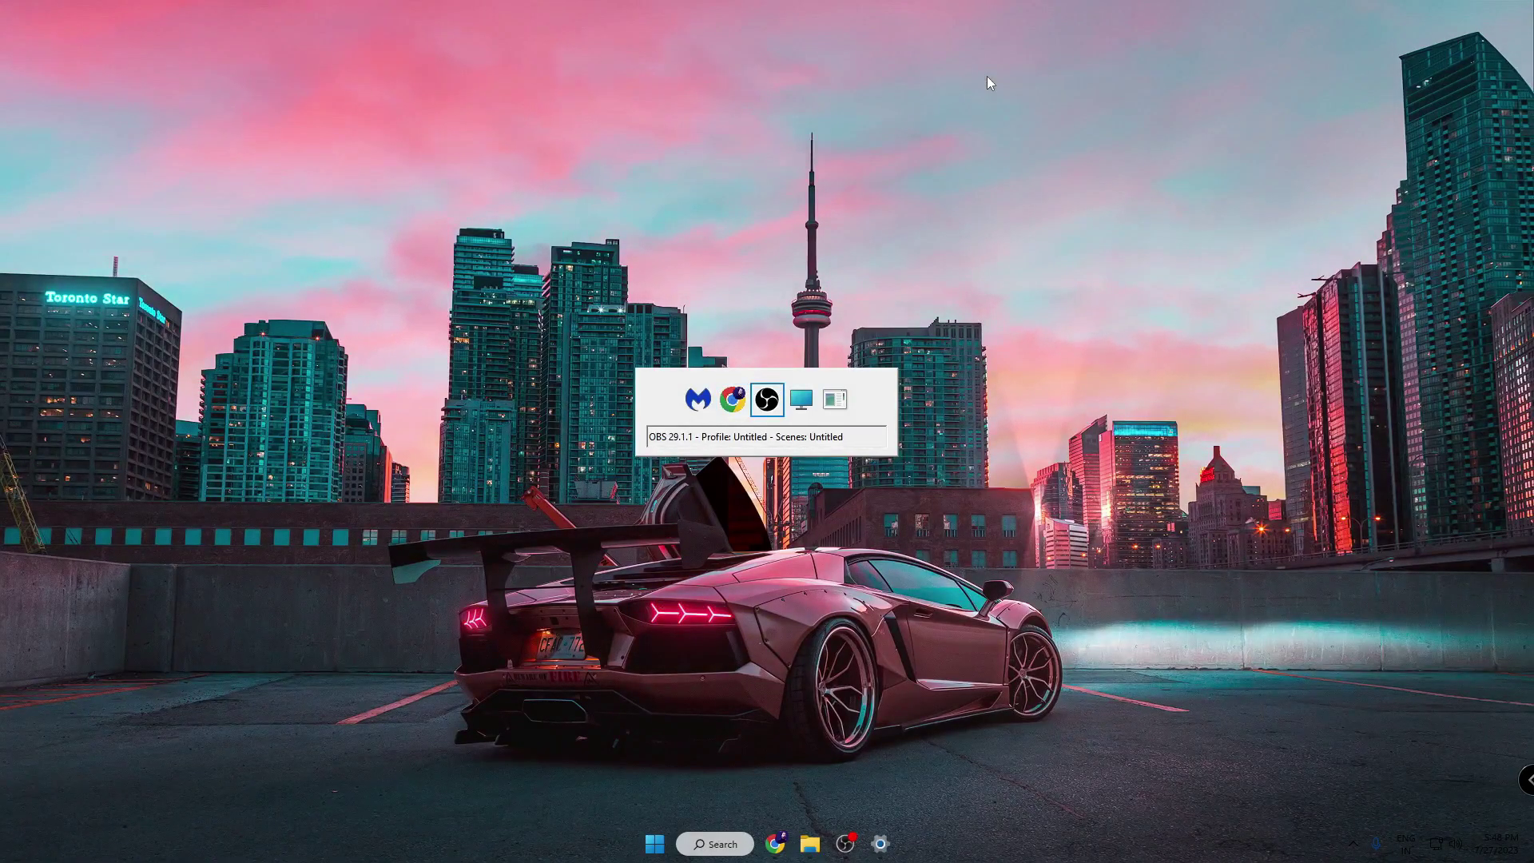
pyautogui.press('Tab')
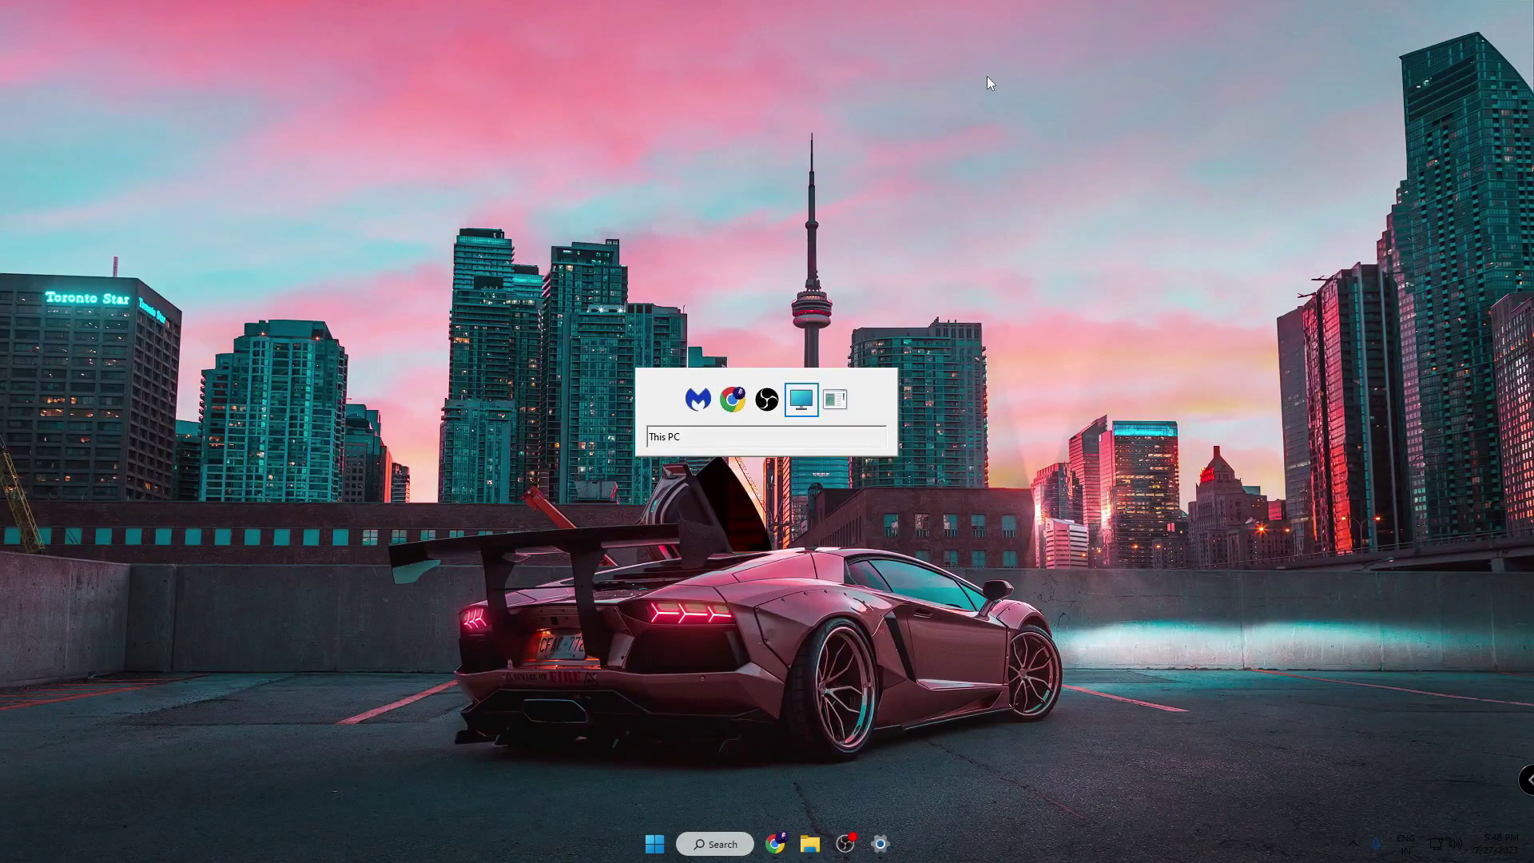
pyautogui.press('alt')
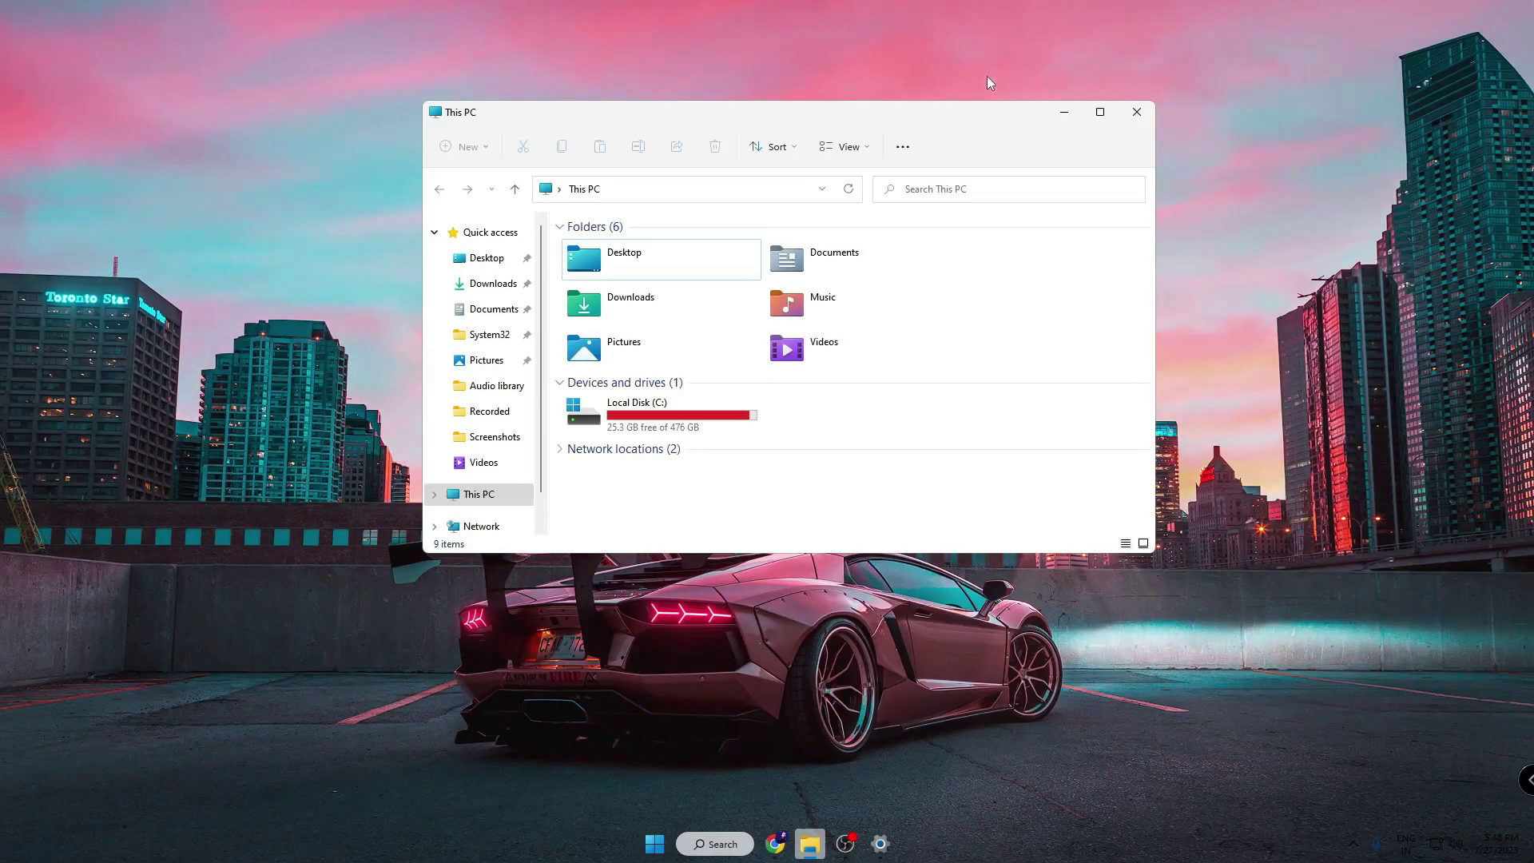
pyautogui.hotkey('alt', 'Tab')
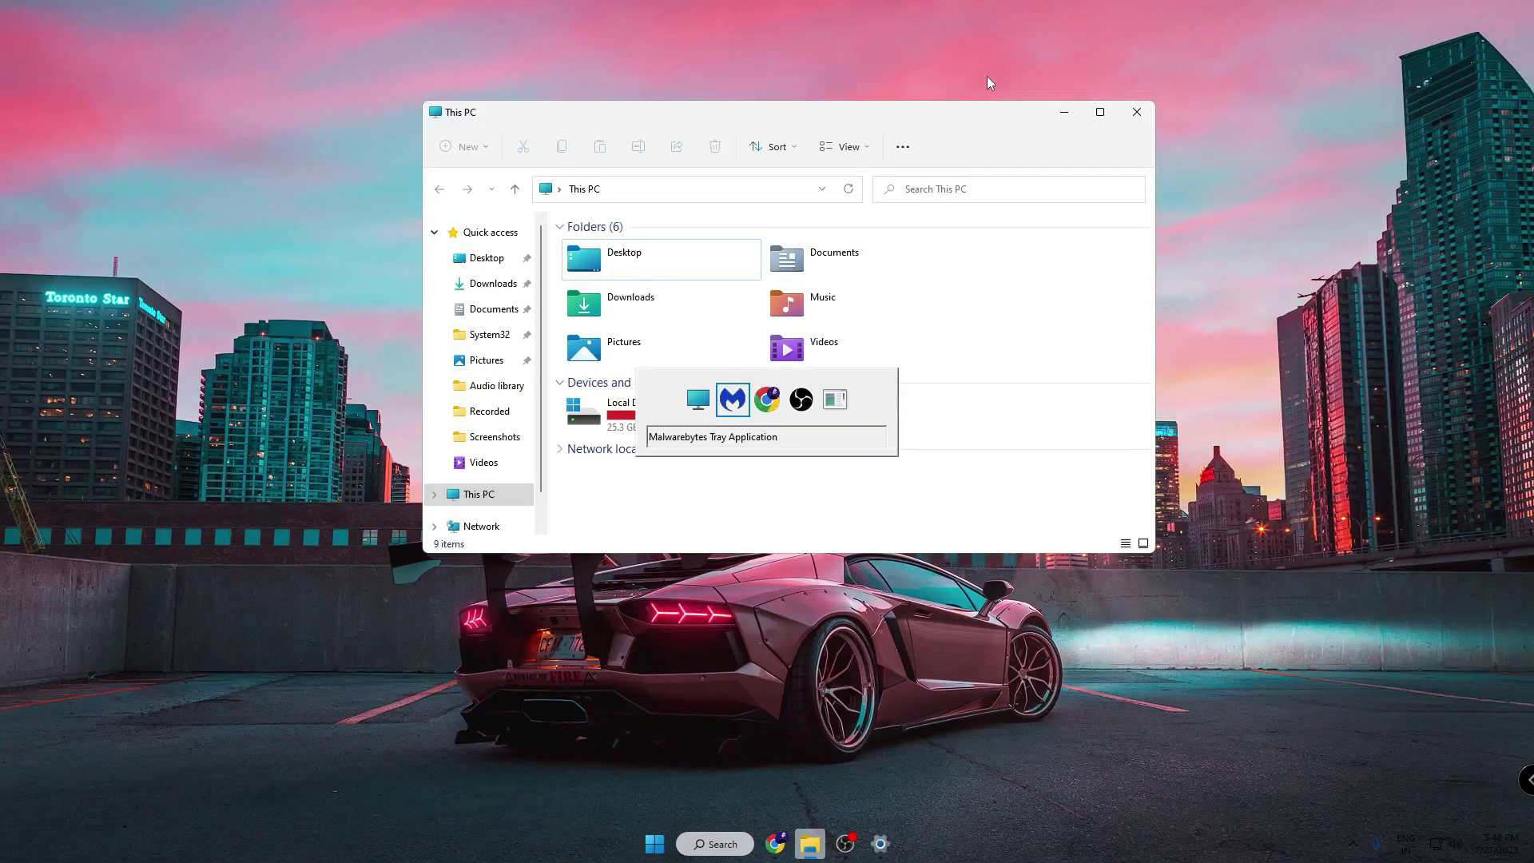
pyautogui.hotkey('alt', 'Tab')
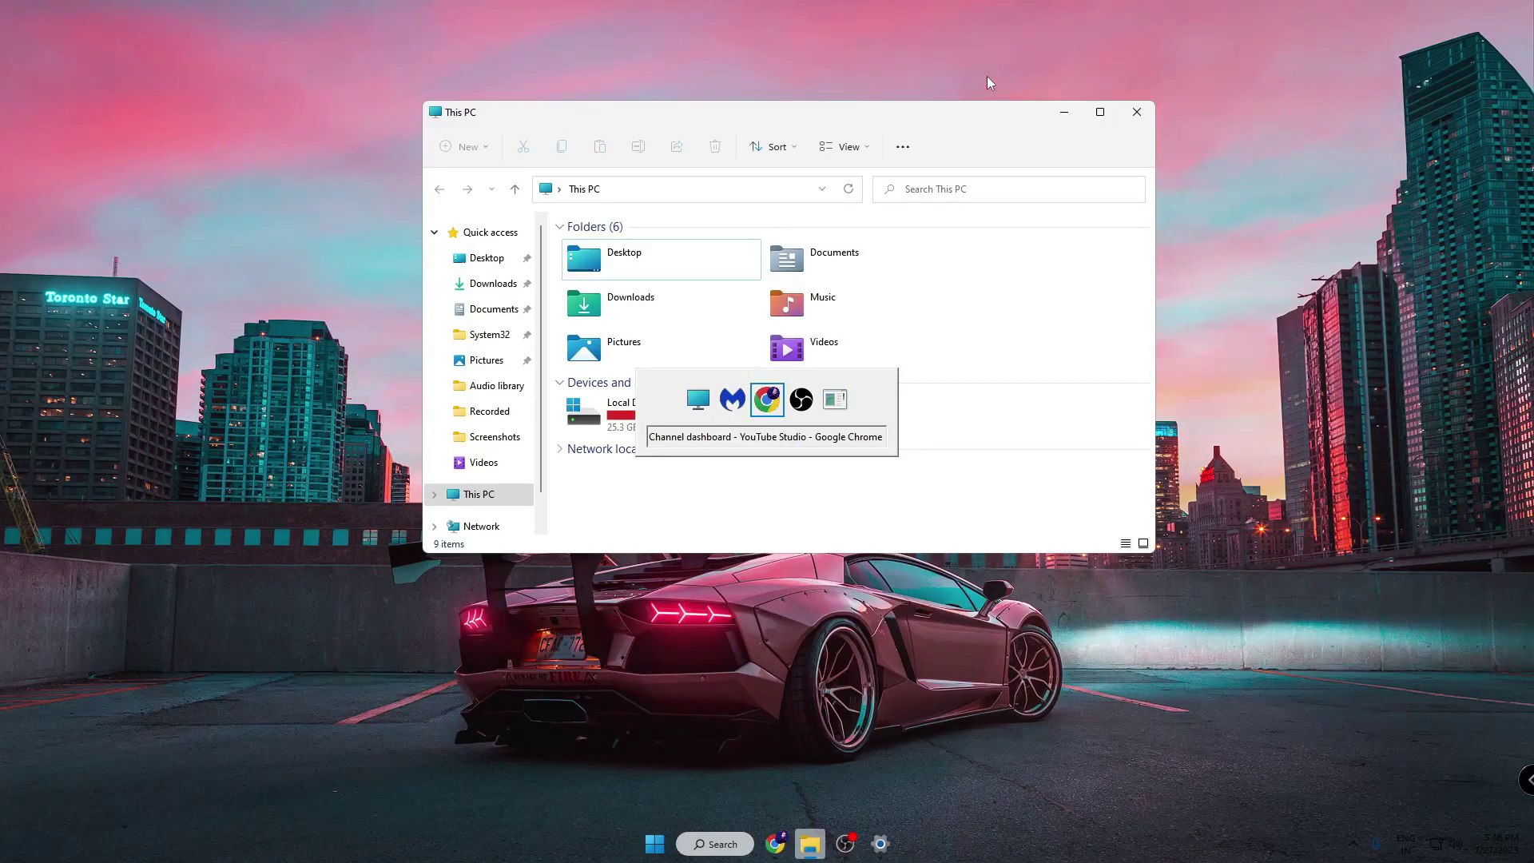
pyautogui.hotkey('alt', 'Tab')
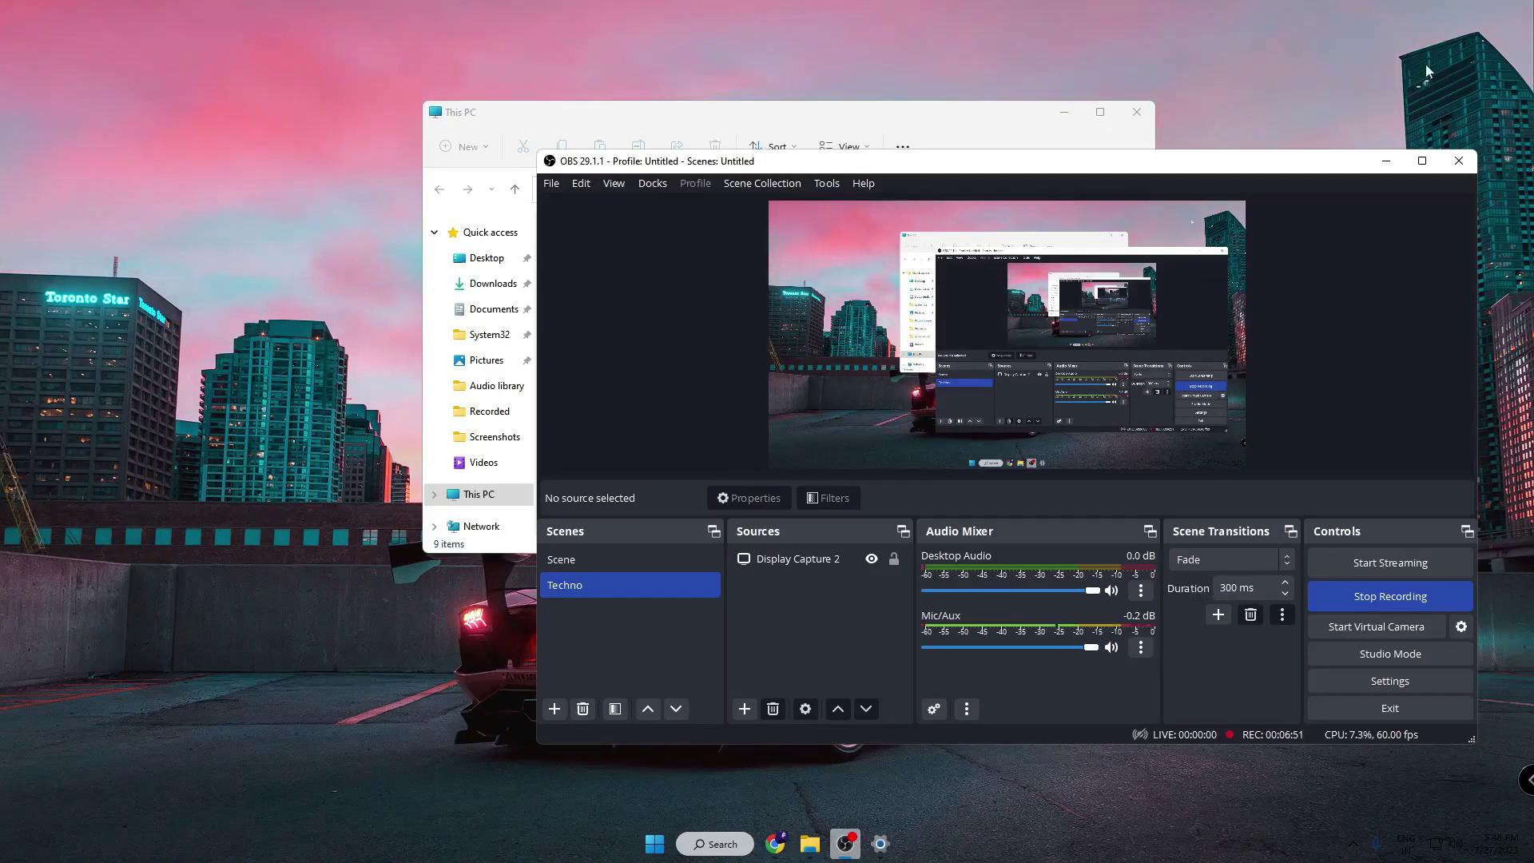
pyautogui.click(1388, 165)
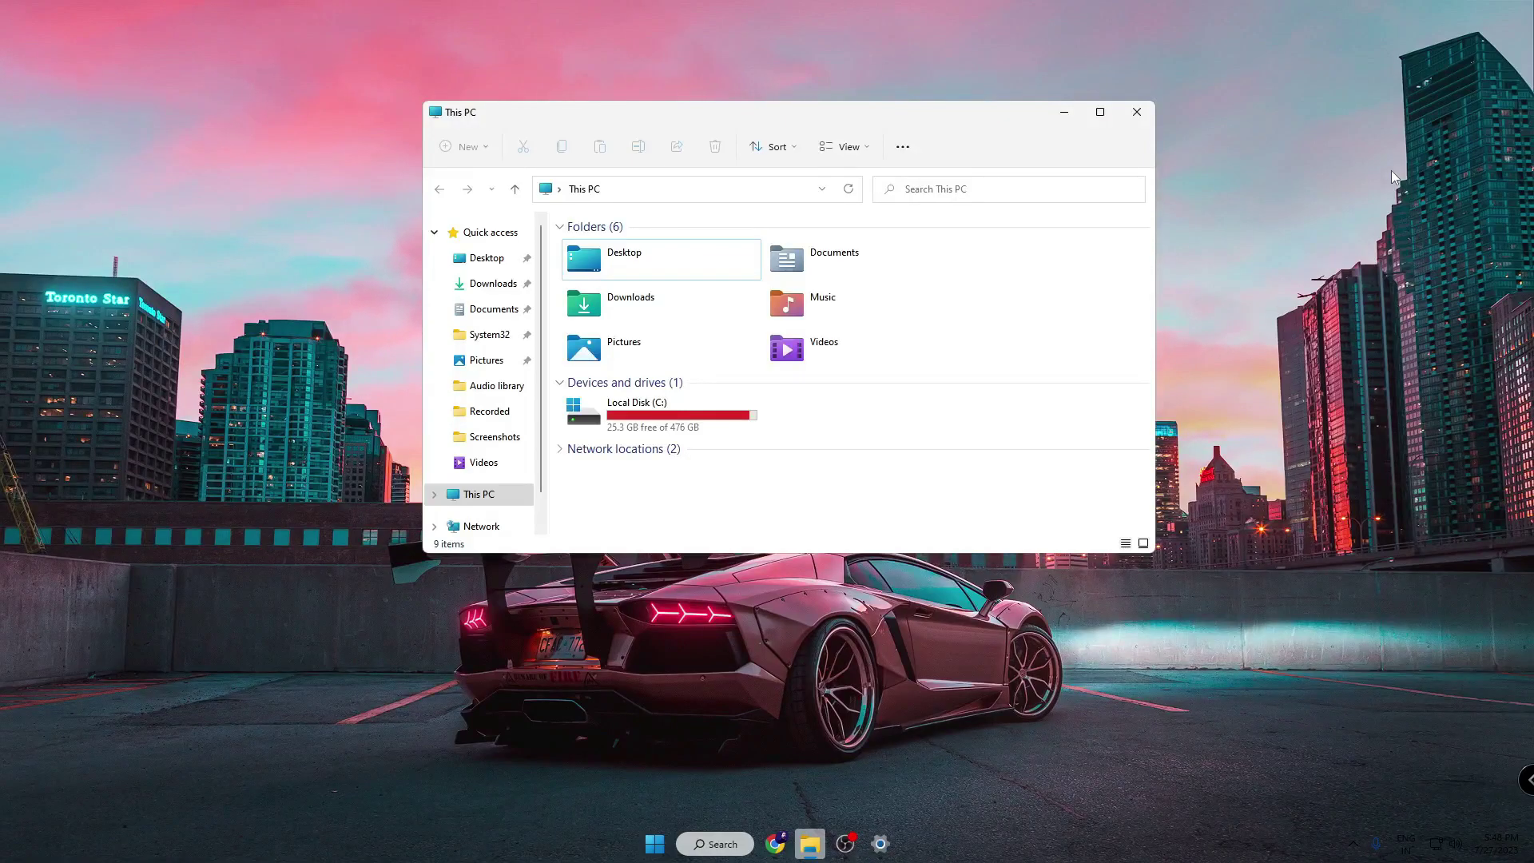
# Minimize the This PC File Explorer window.
pyautogui.click(1061, 118)
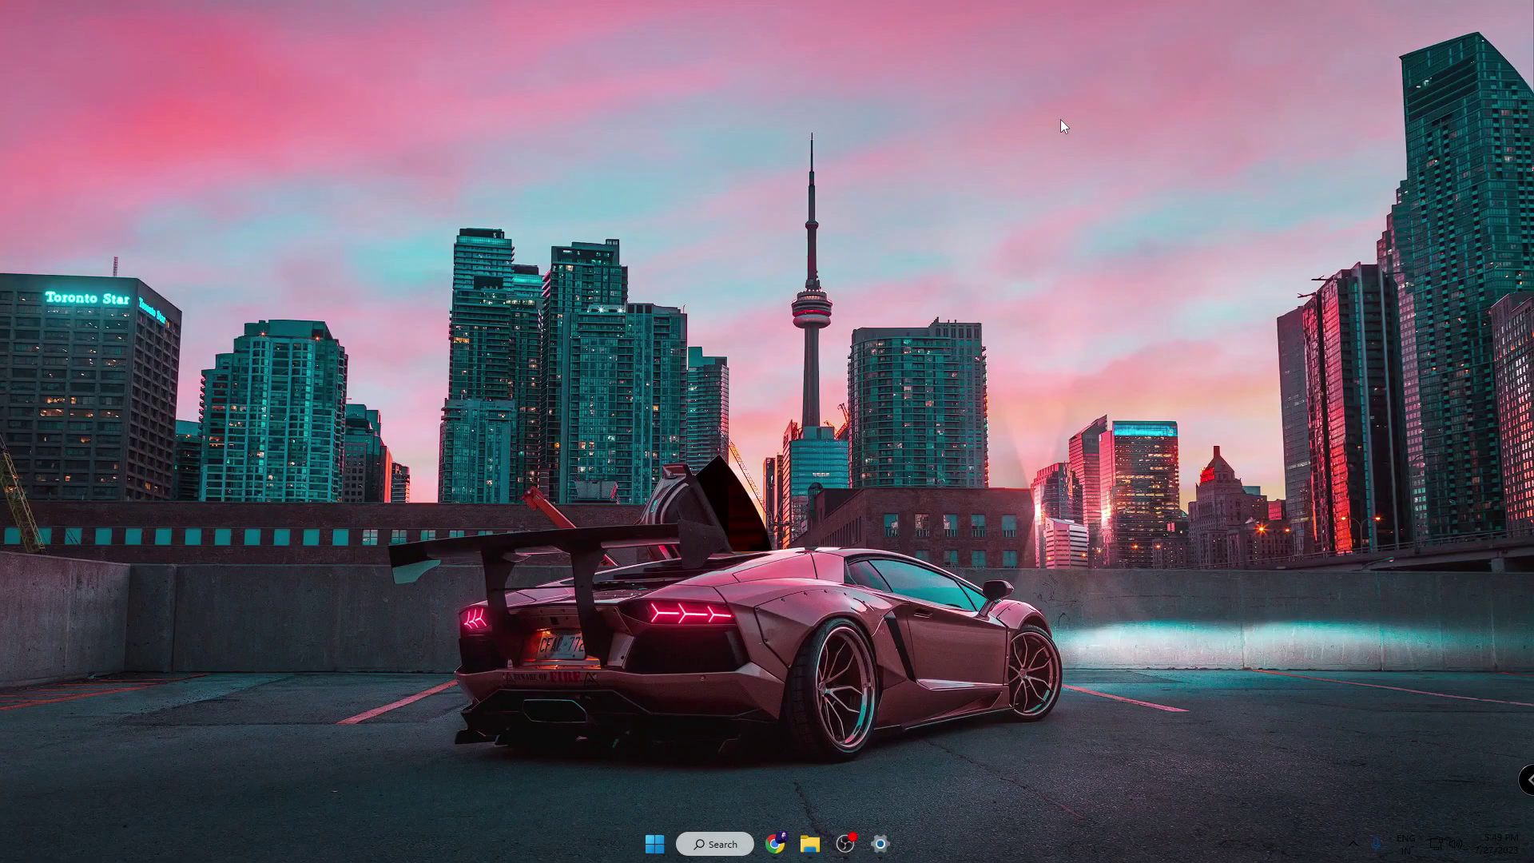
# Bring Chrome's crash-protection support article forward and start a Win+Shift+S screen snip.
pyautogui.click(775, 844)
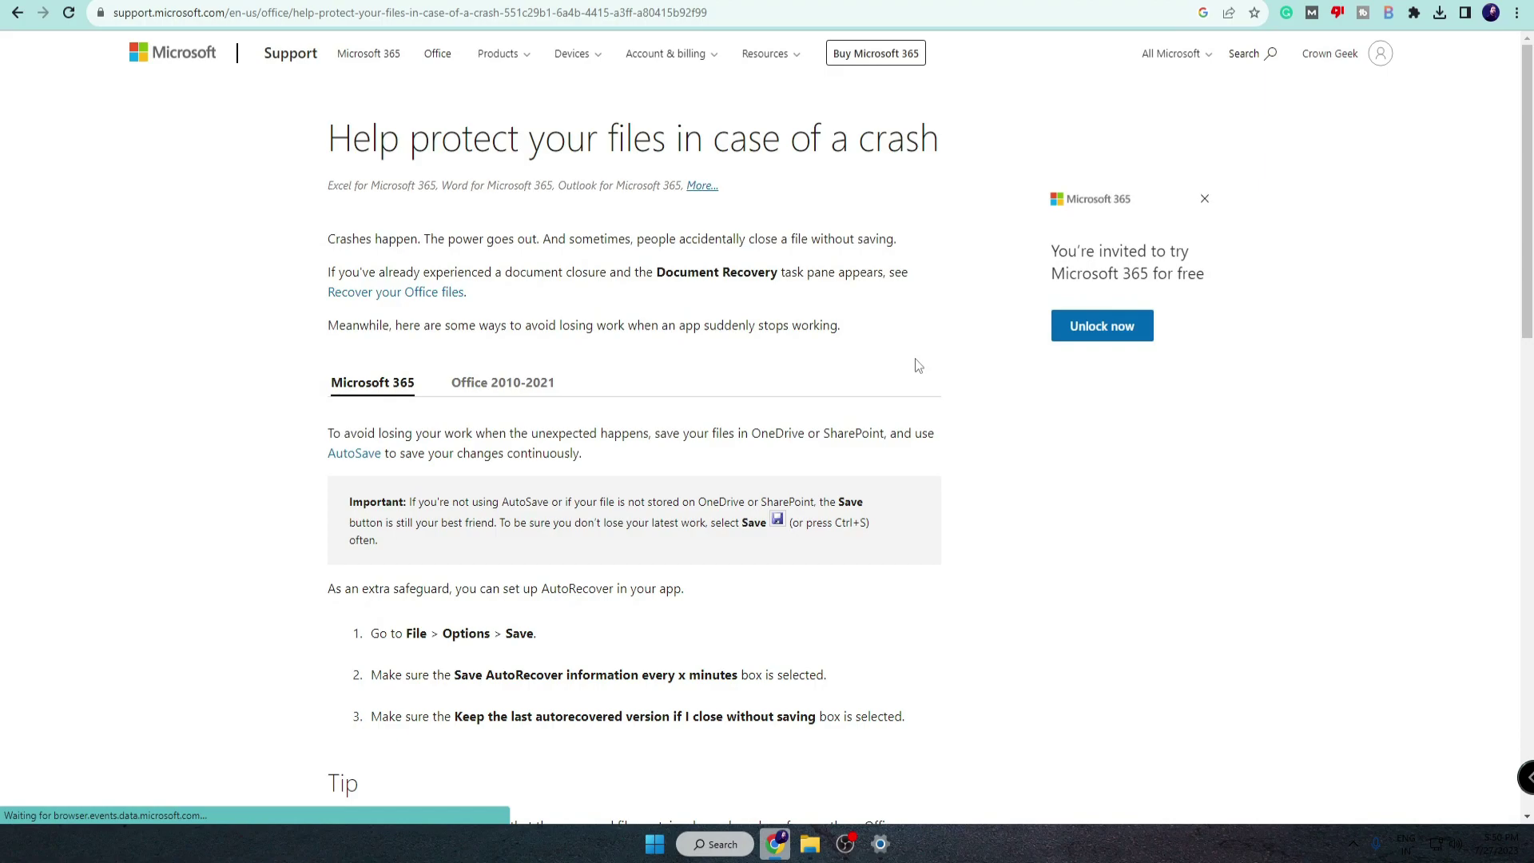
pyautogui.press('super')
pyautogui.press('super+shift+s')
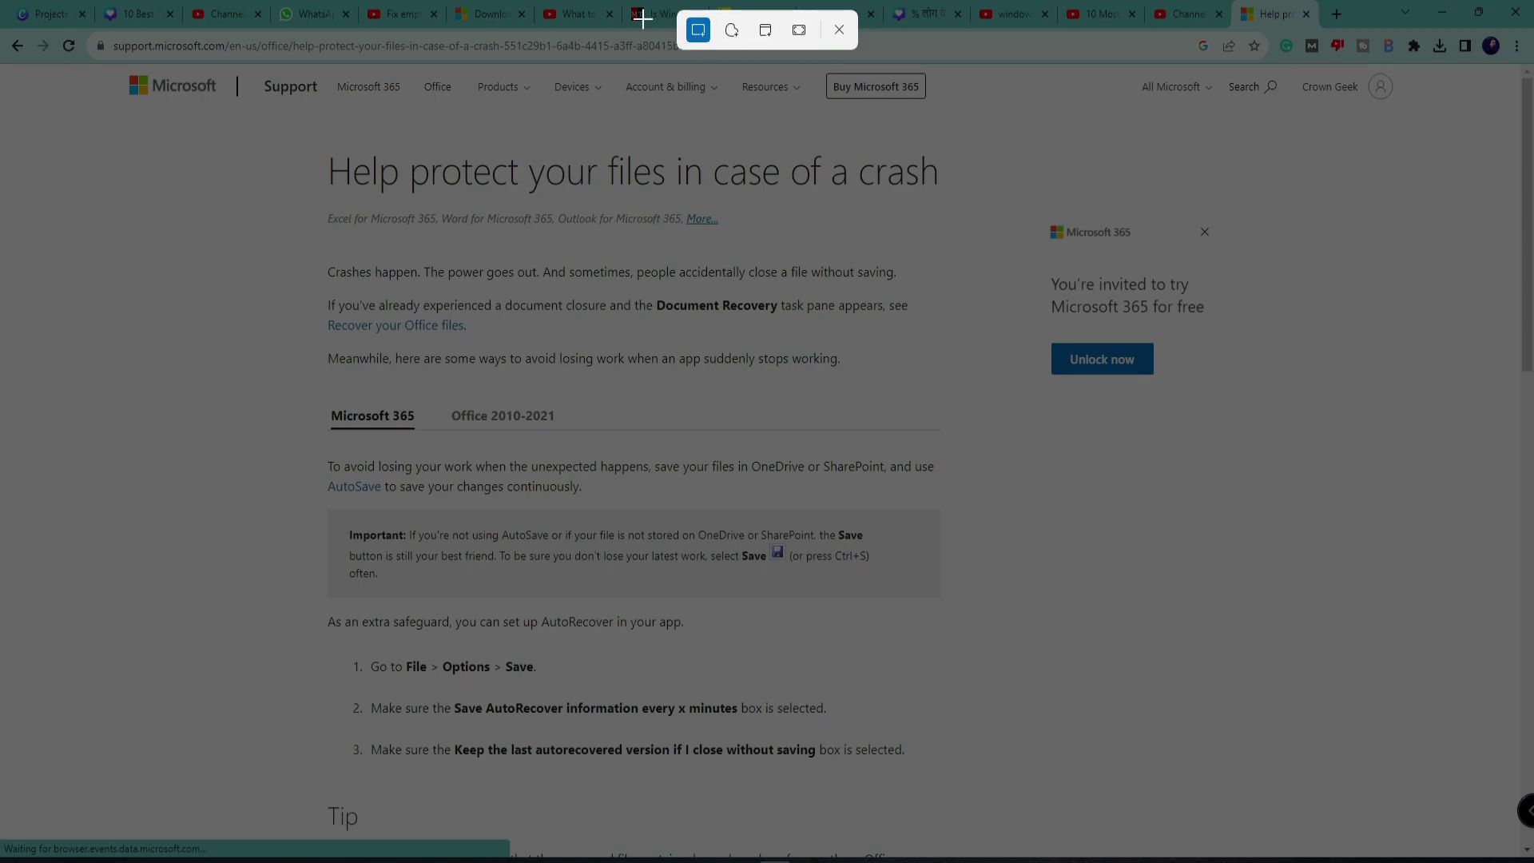
# Snip a rectangle of the article's Microsoft 365 section, from the tab headings to step 3.
pyautogui.moveTo(291, 400); pyautogui.dragTo(978, 782)
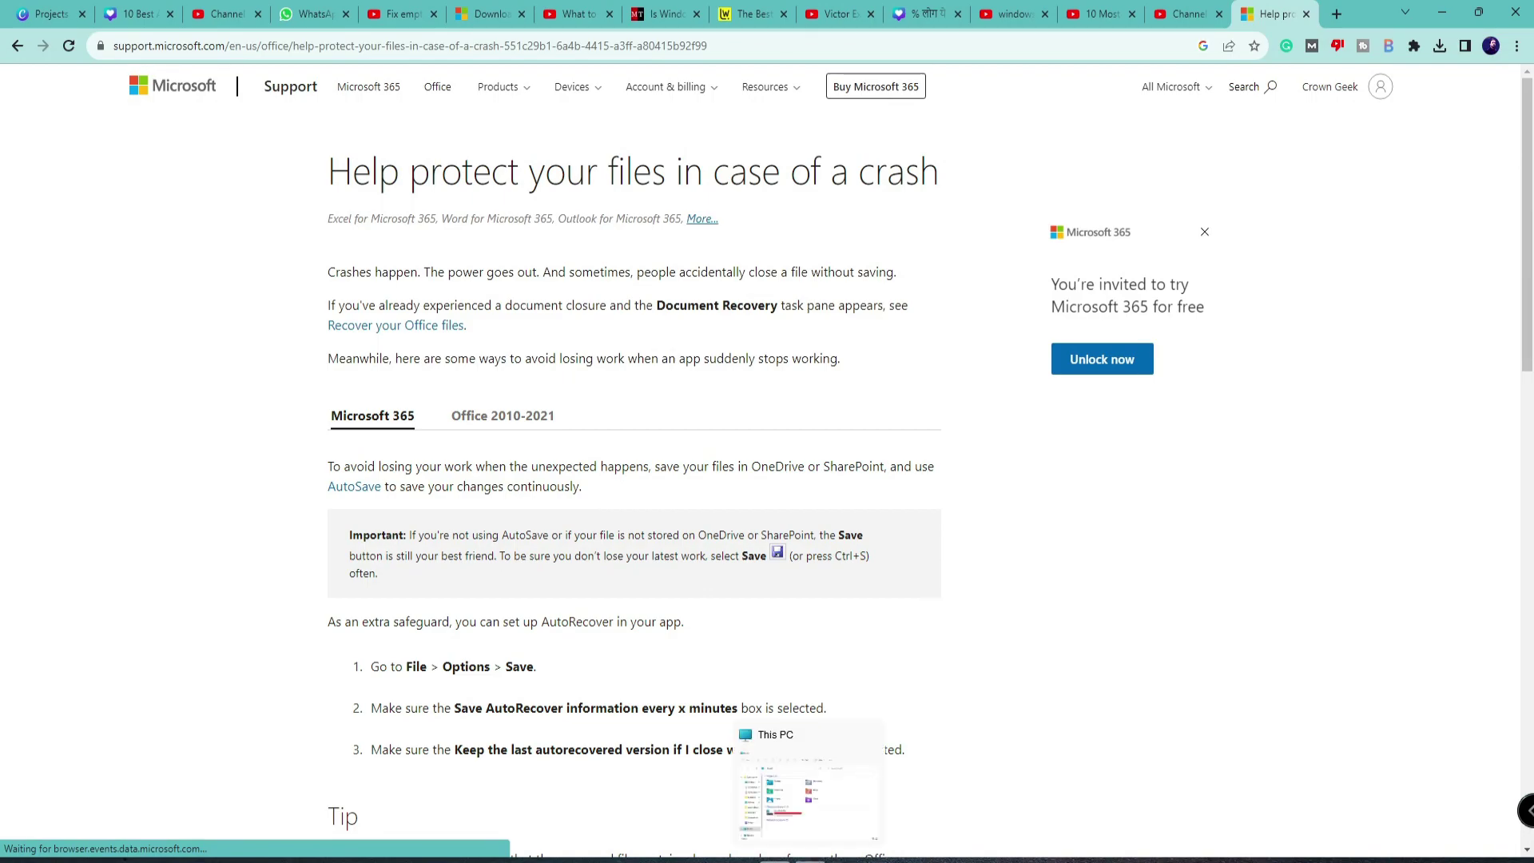
# View Screenshot 2023-07-27 175032.png from Pictures > Screenshots, then close it and minimize Explorer.
pyautogui.click(810, 861)
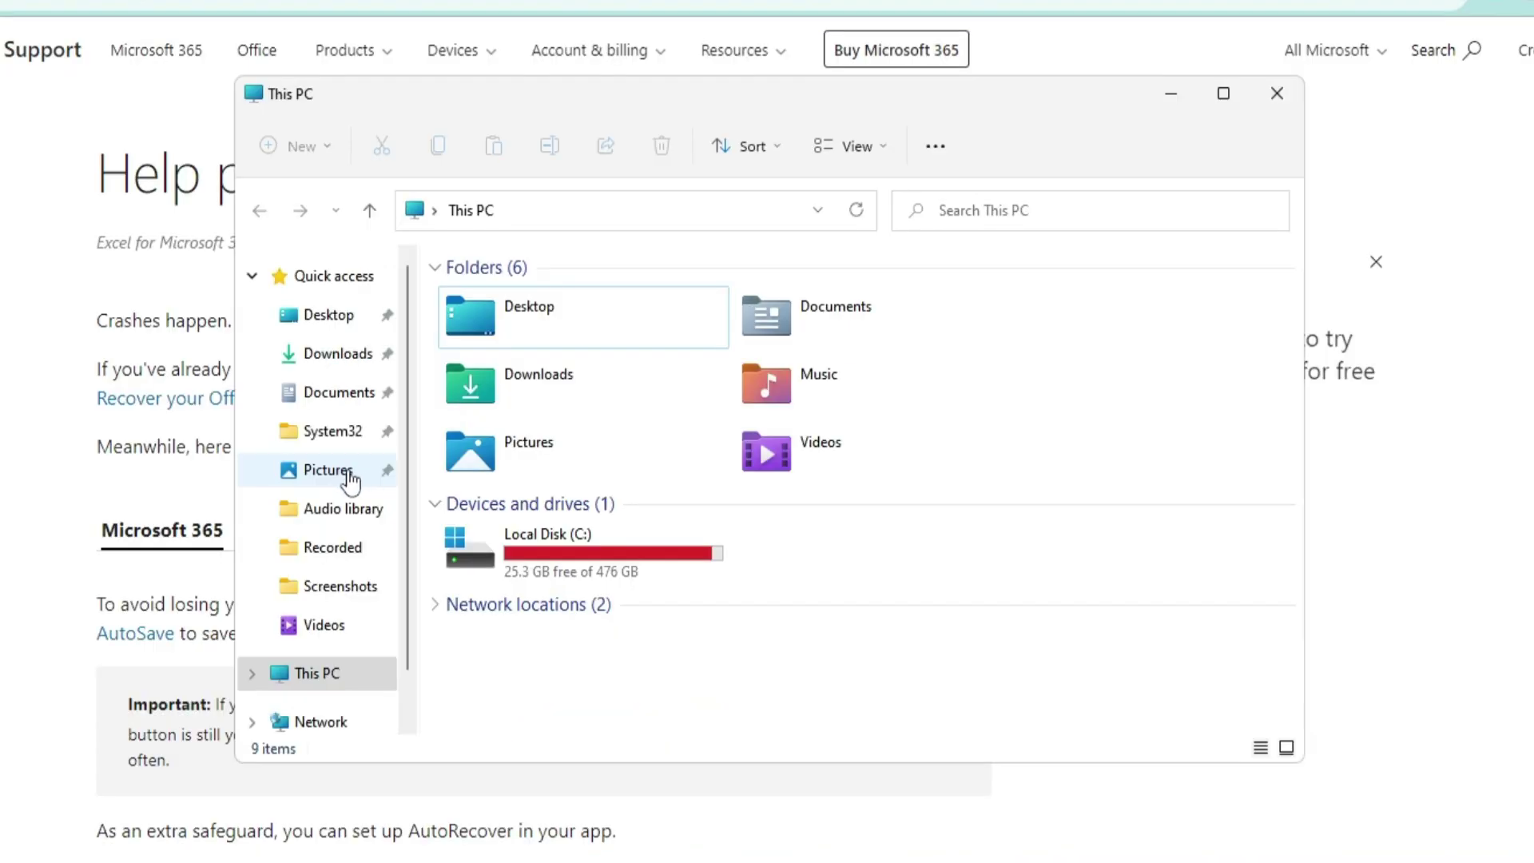
pyautogui.click(495, 375)
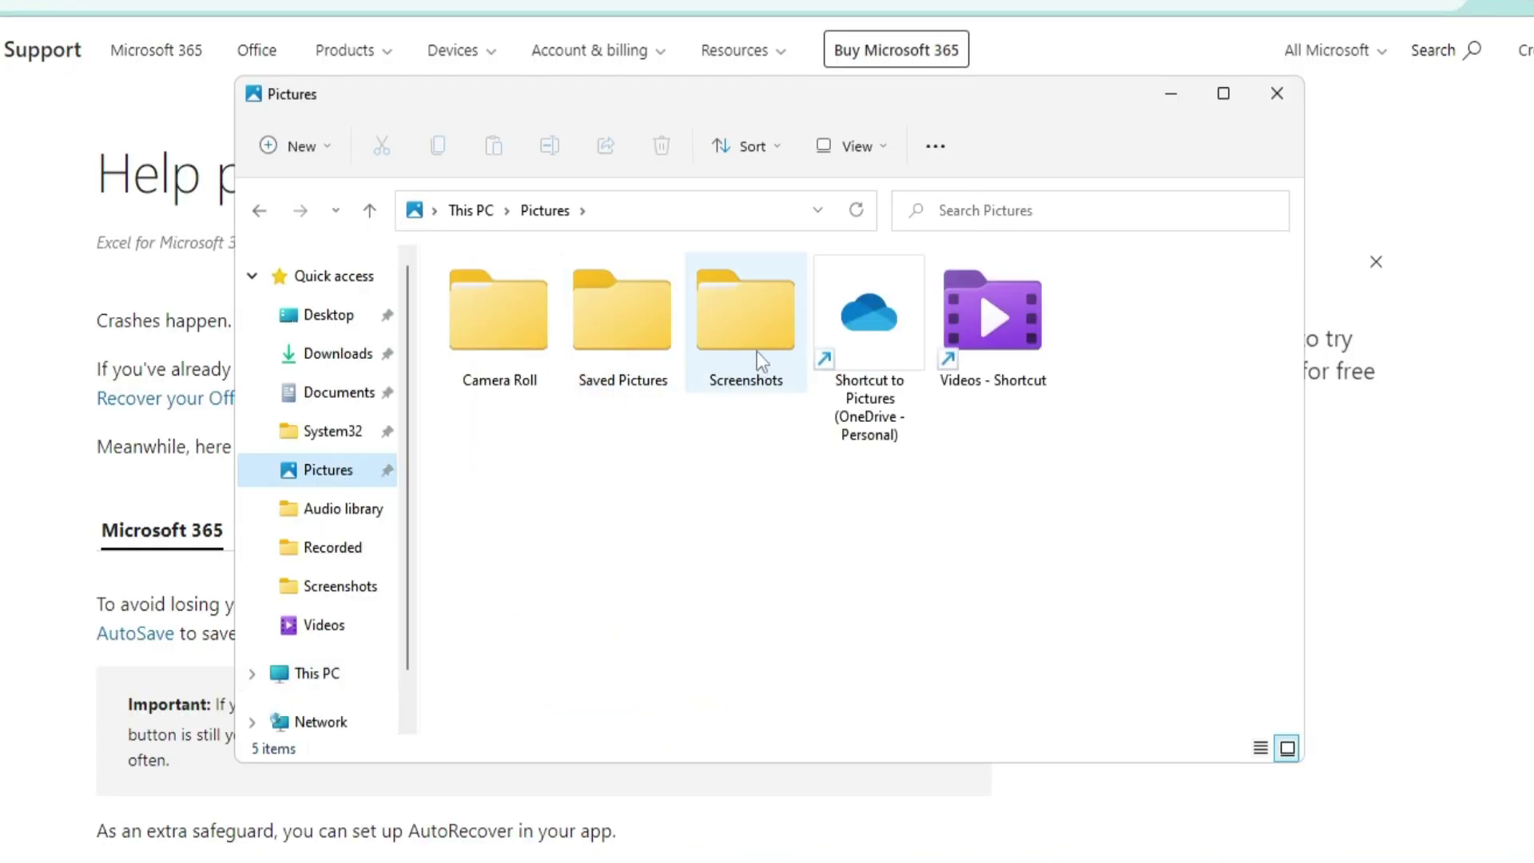
pyautogui.doubleClick(757, 352)
pyautogui.click(1000, 334)
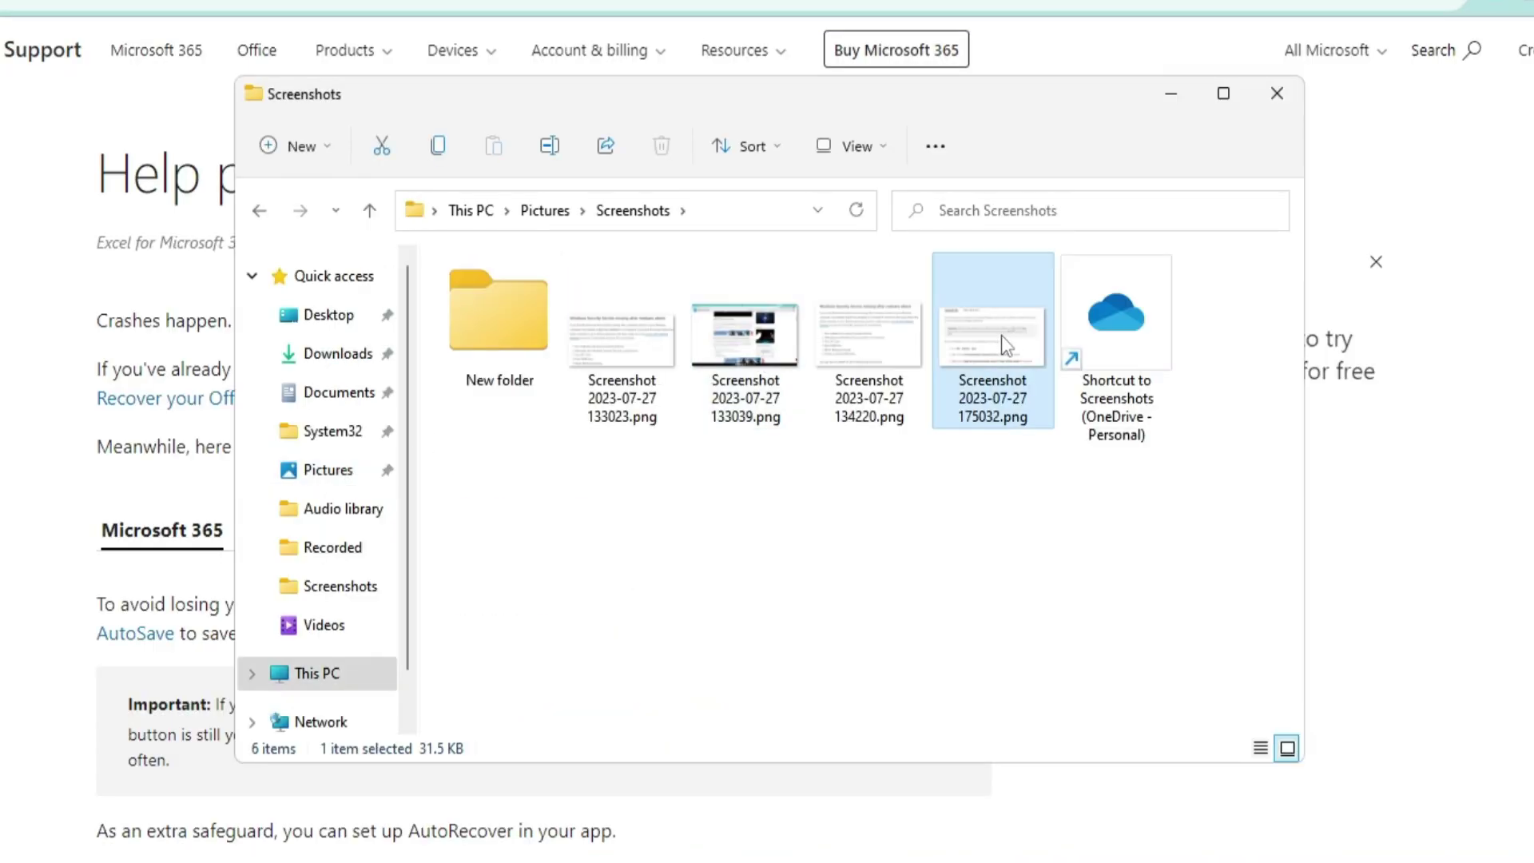
pyautogui.doubleClick(1001, 334)
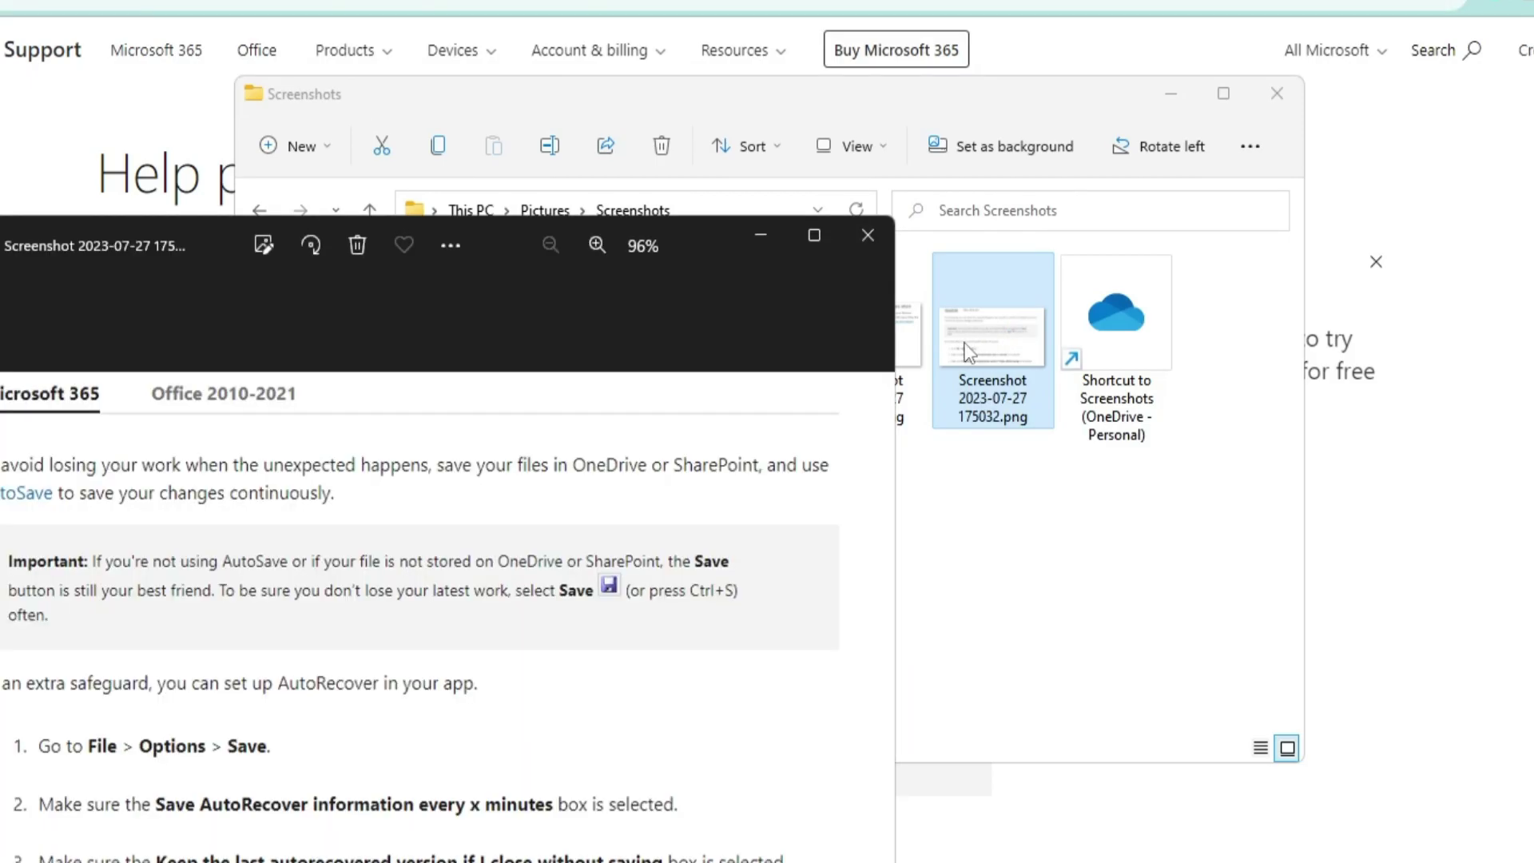
pyautogui.click(867, 244)
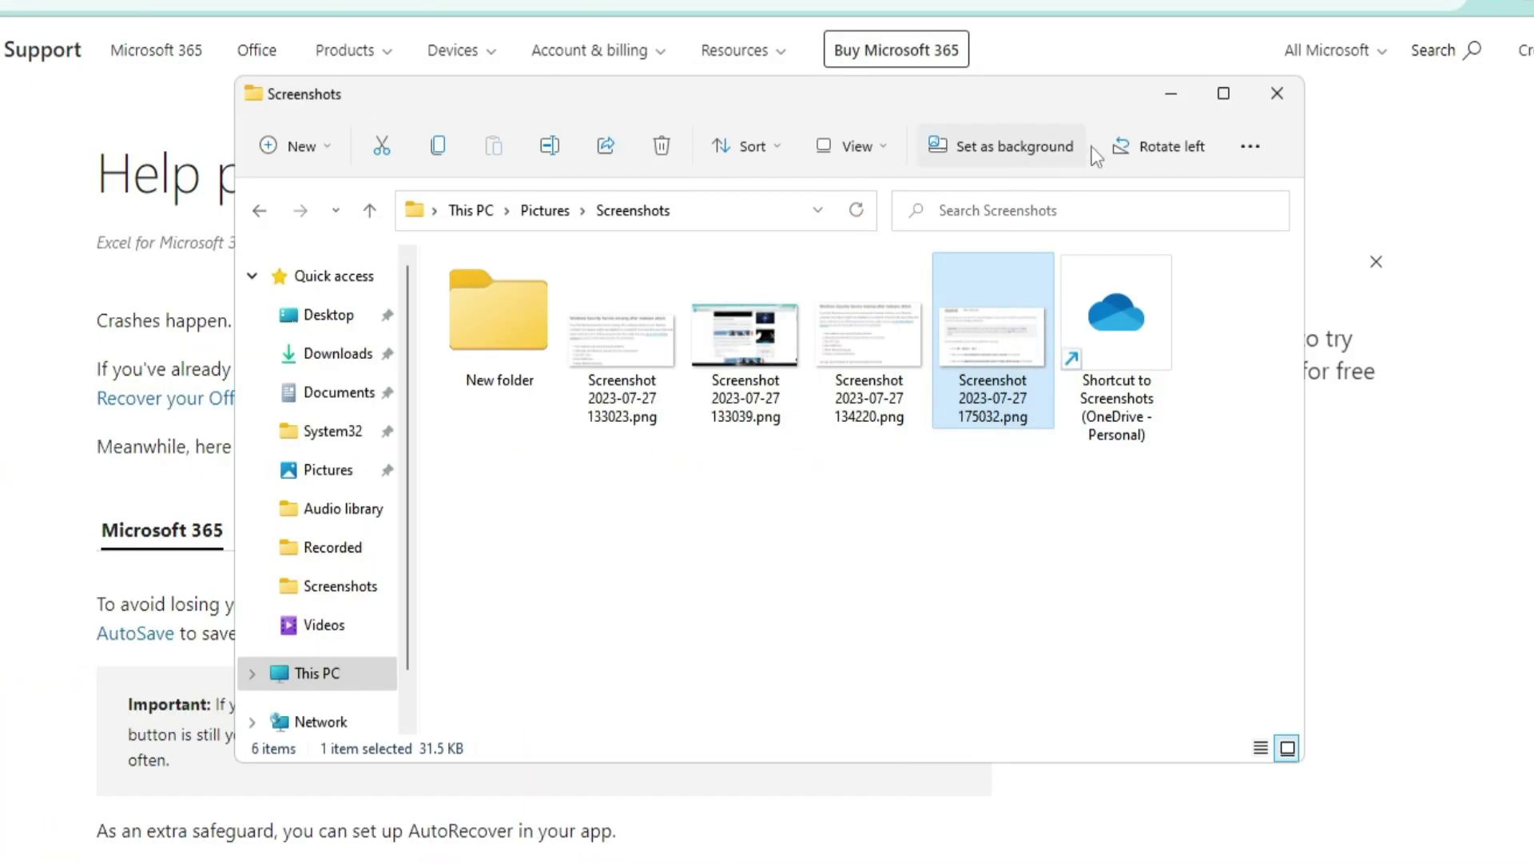
pyautogui.click(1170, 95)
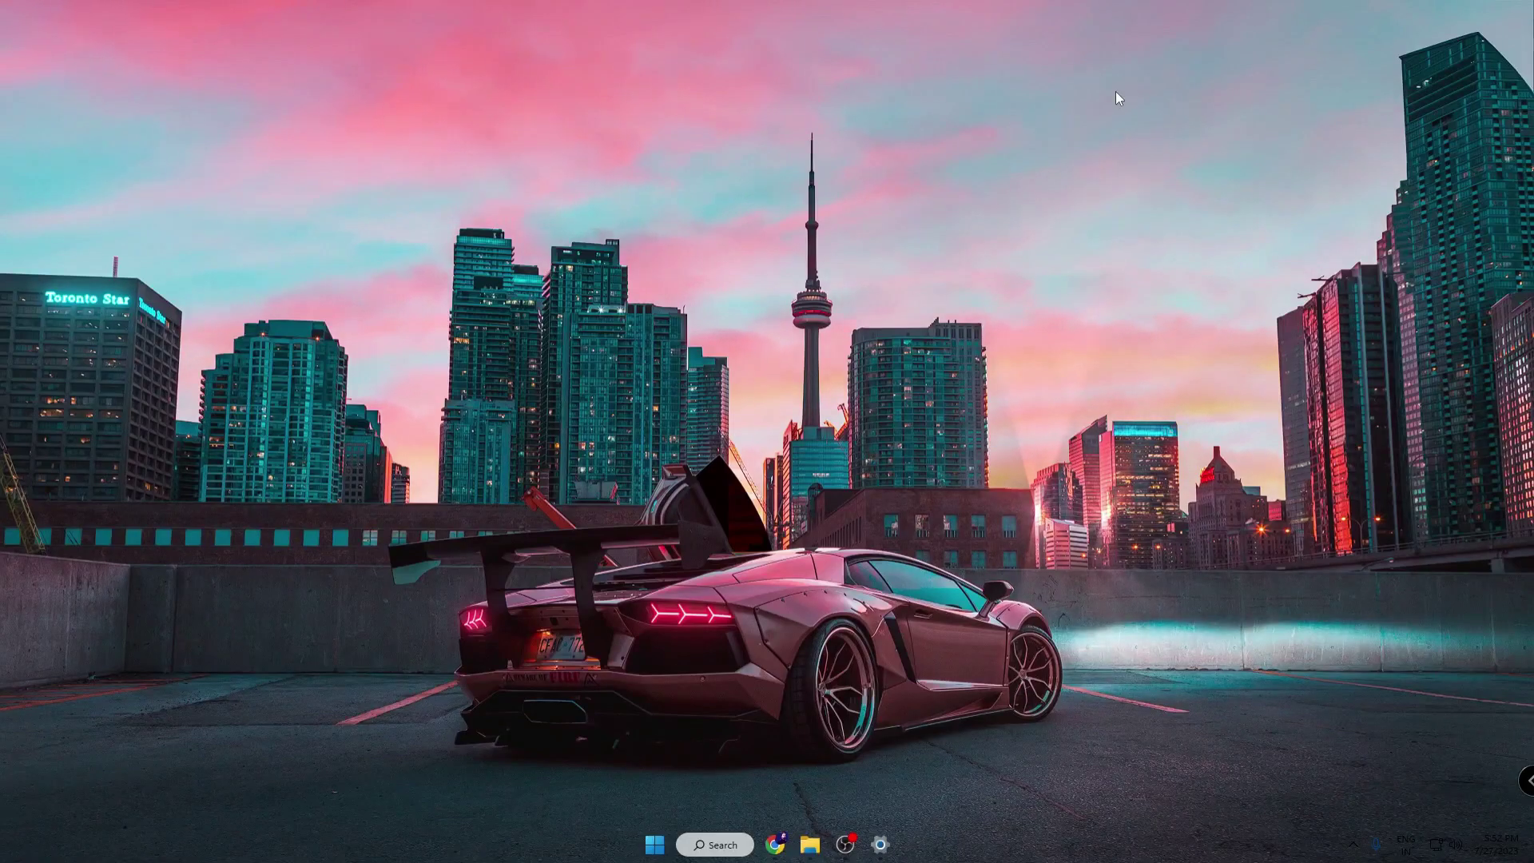
# Lock the PC with Windows+L.
pyautogui.press('super+l')
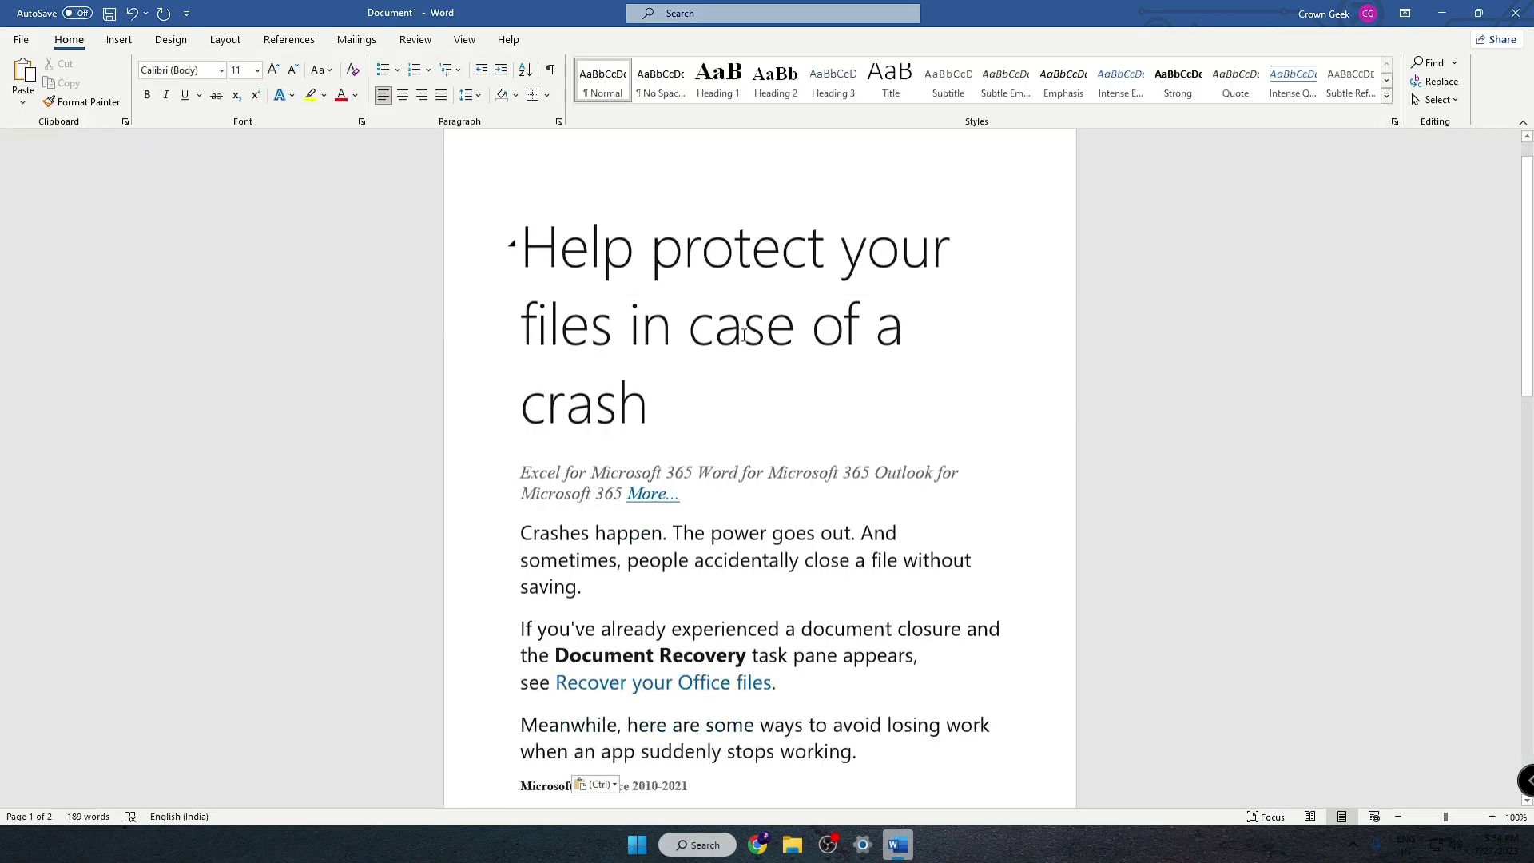
# Copy the Crashes happen paragraph and paste it under the Tip heading.
pyautogui.scroll(-3, 743, 336)
pyautogui.moveTo(521, 380); pyautogui.dragTo(612, 439)
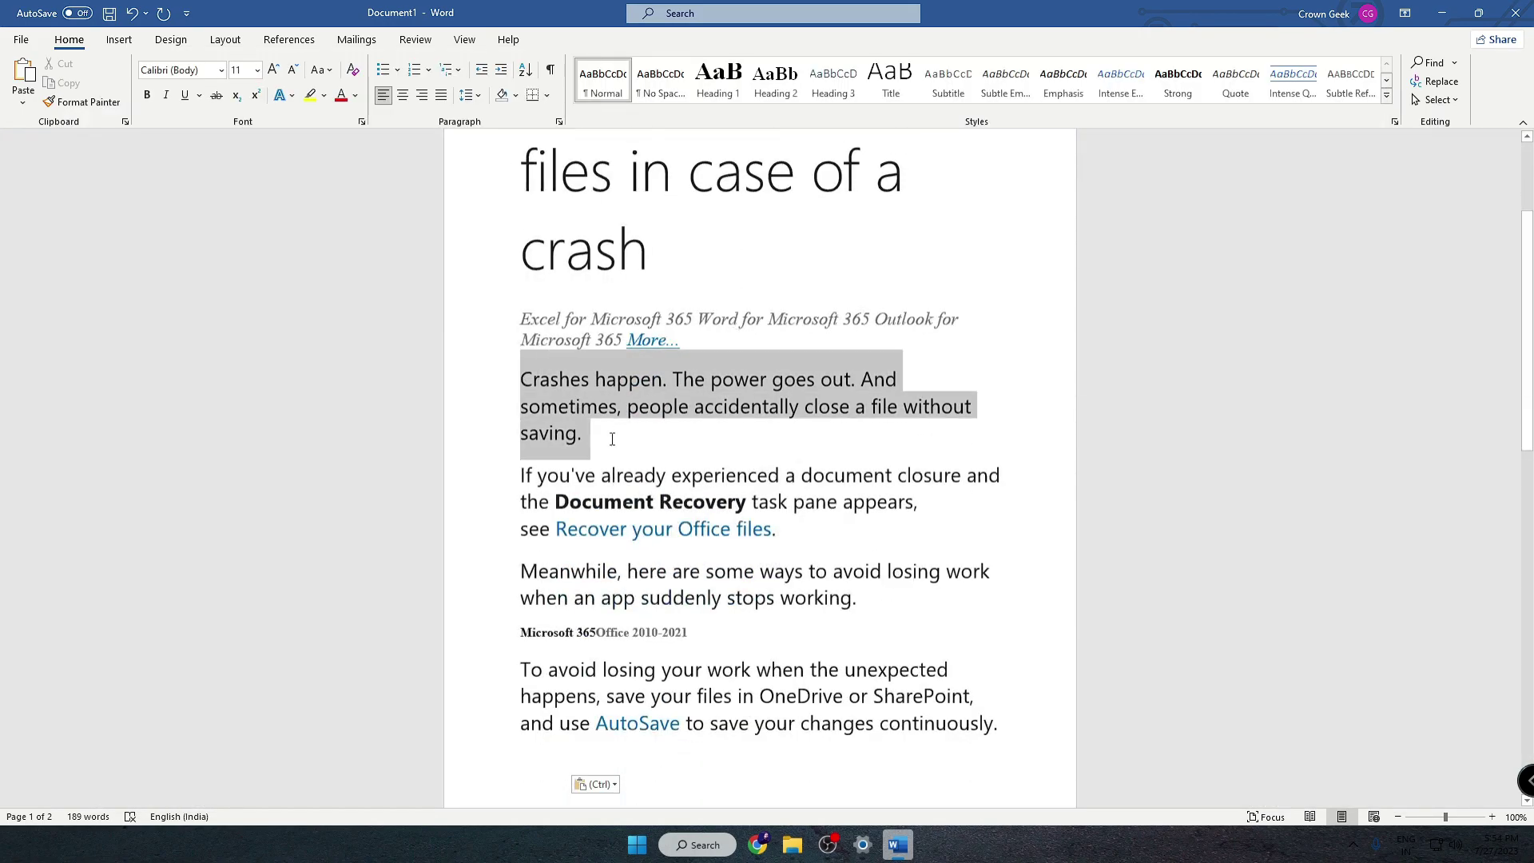
pyautogui.rightClick(574, 380)
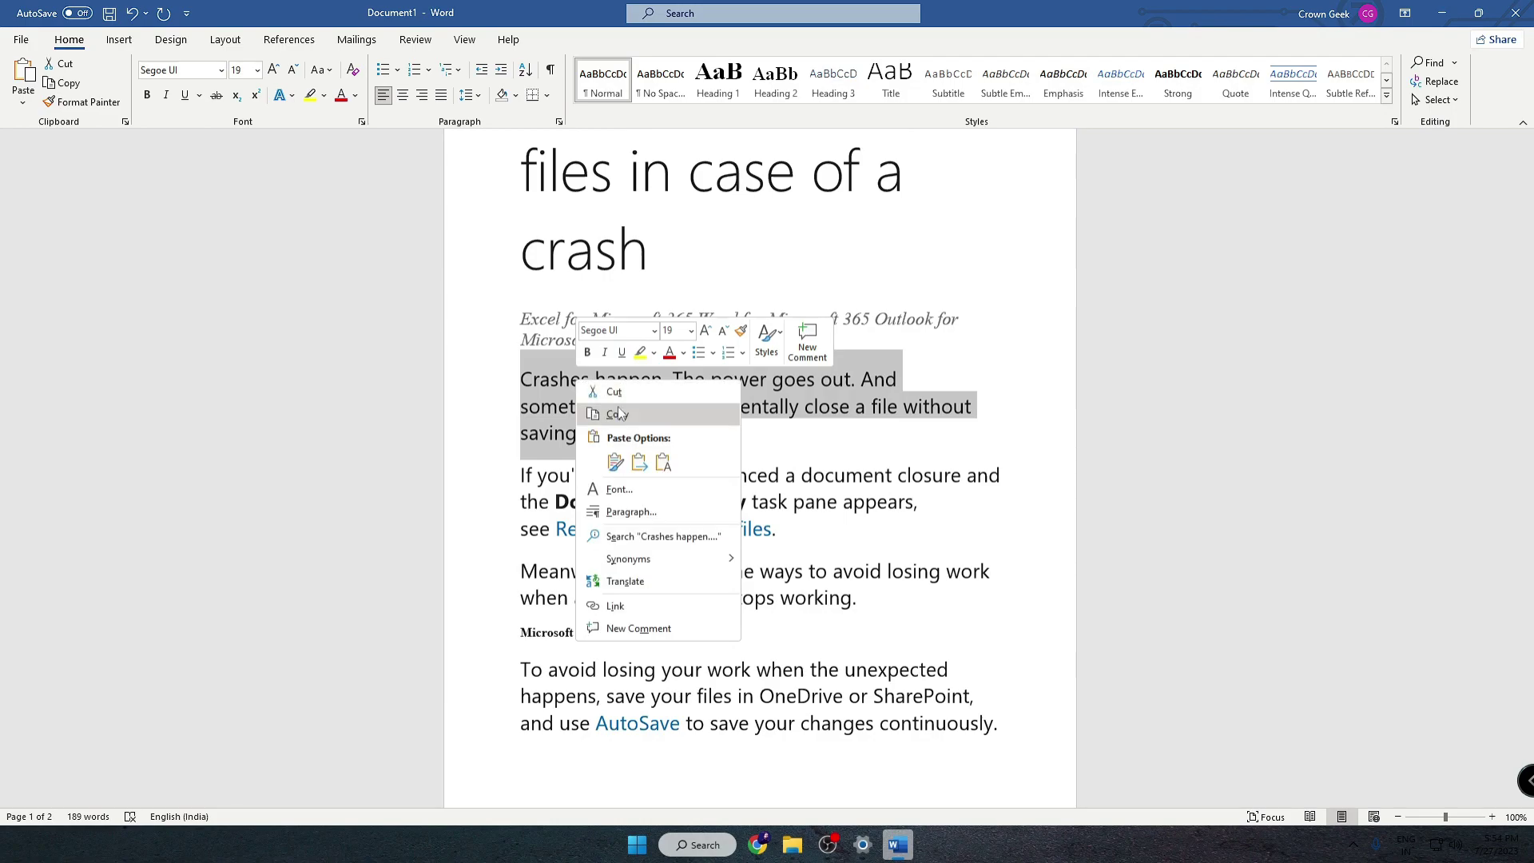
pyautogui.click(618, 414)
pyautogui.scroll(-10, 646, 415)
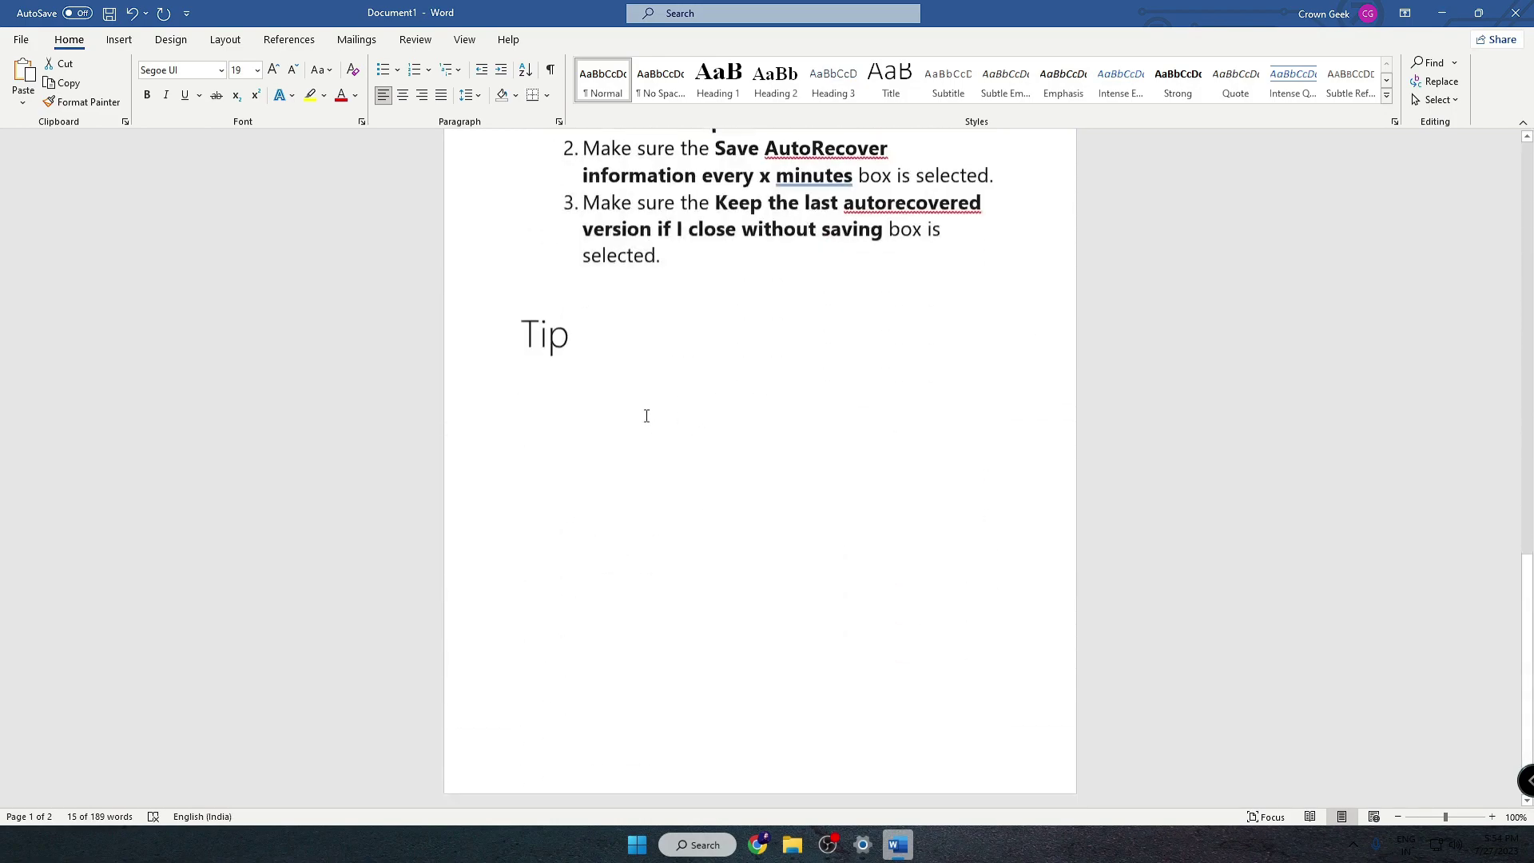
pyautogui.click(646, 416)
pyautogui.hotkey('ctrl', 'v')
# Replace the To avoid losing your work paragraph with the copied Crashes happen text.
pyautogui.scroll(4, 730, 327)
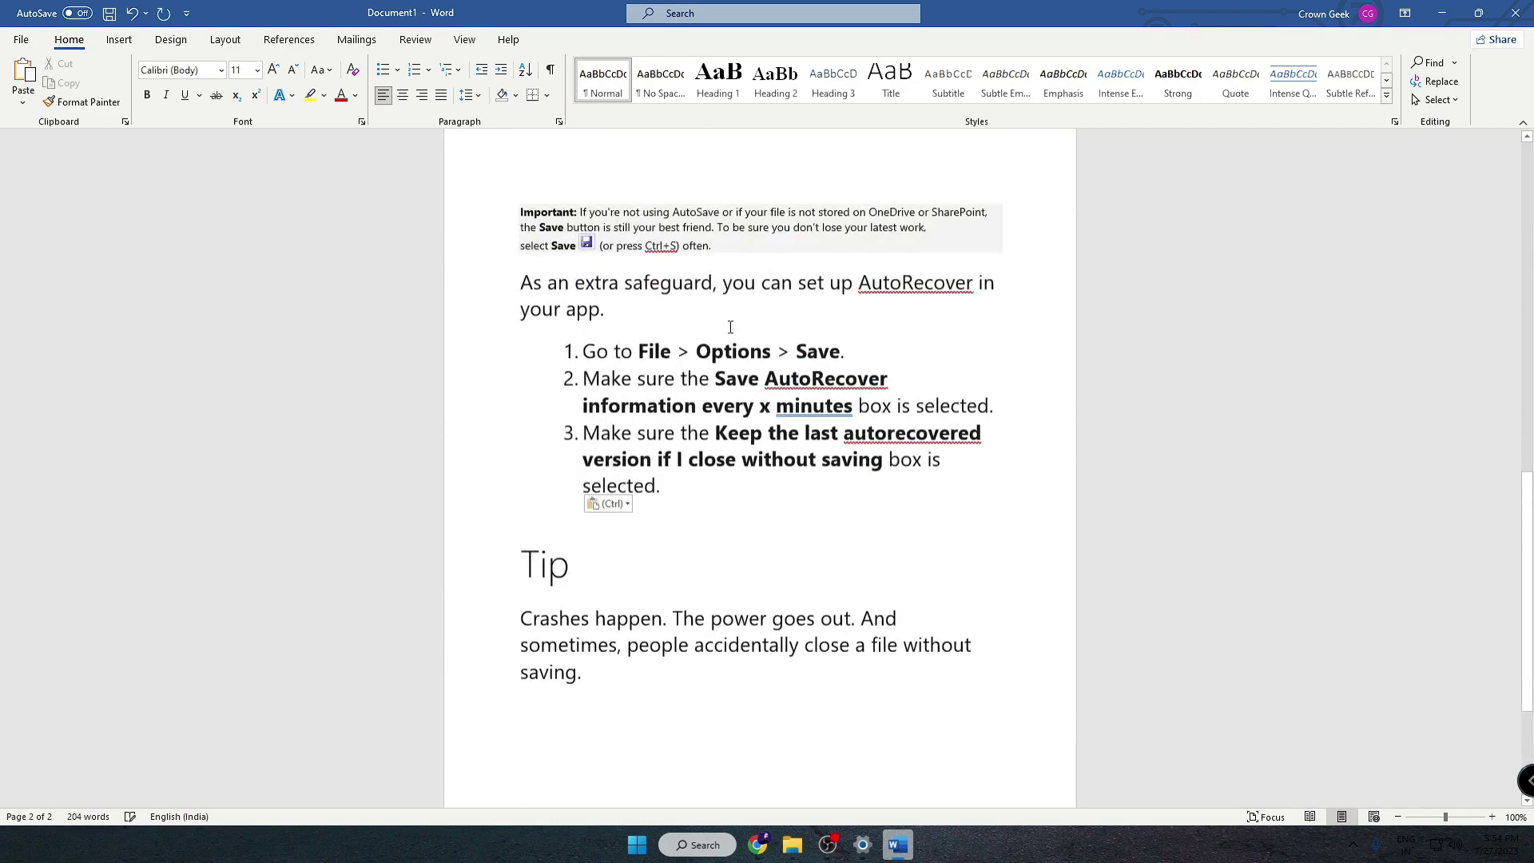
pyautogui.scroll(5, 731, 327)
pyautogui.moveTo(520, 245); pyautogui.dragTo(1017, 329)
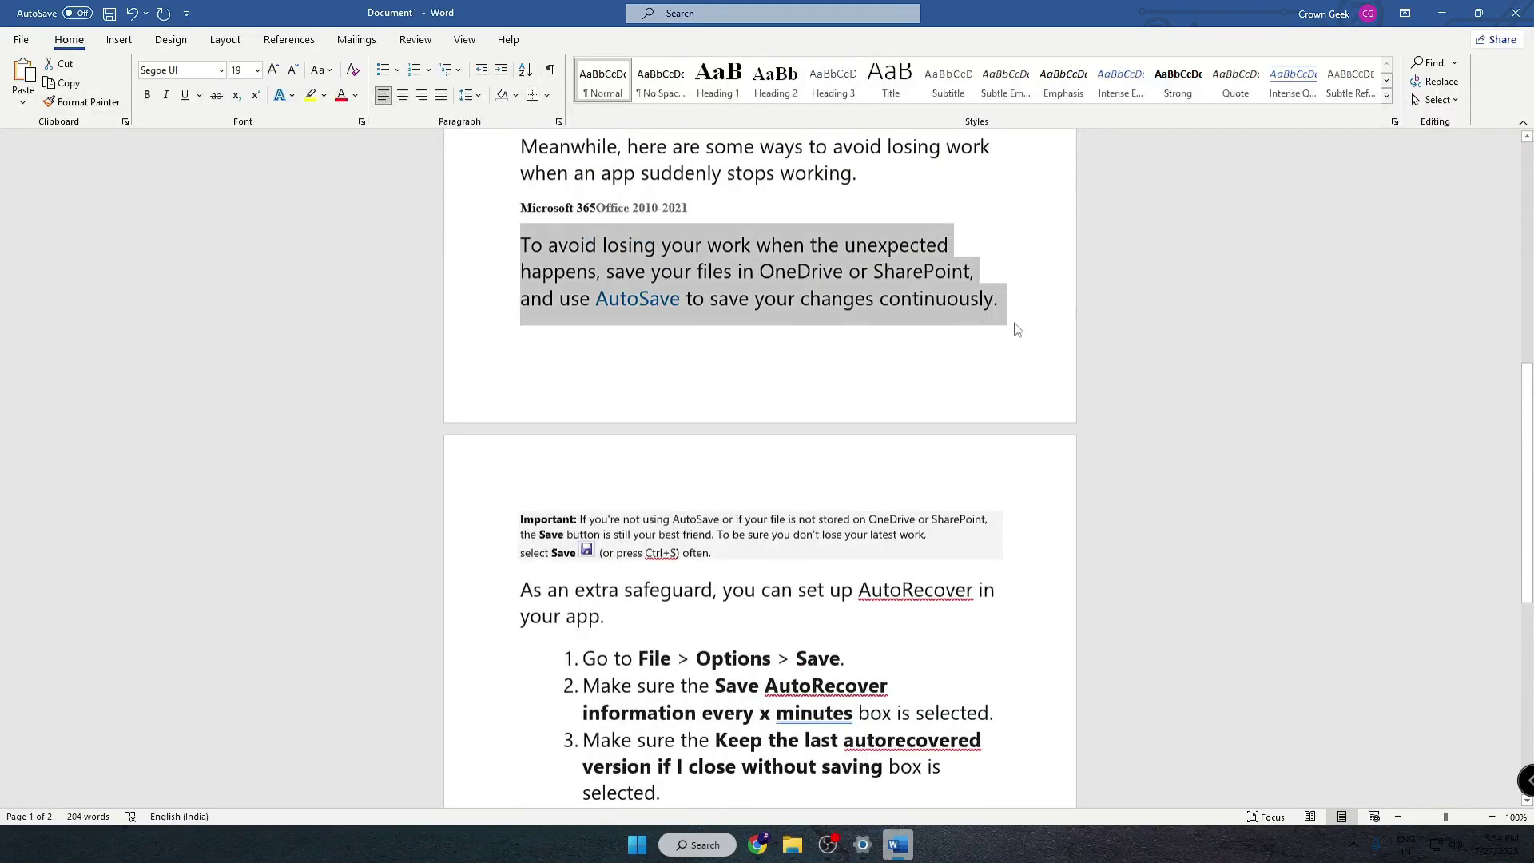
pyautogui.hotkey('ctrl', 'v')
# Paste the Crashes happen paragraph a second time under Tip, then bring up clipboard history.
pyautogui.scroll(-6, 1017, 330)
pyautogui.click(654, 538)
pyautogui.hotkey('ctrl', 'v')
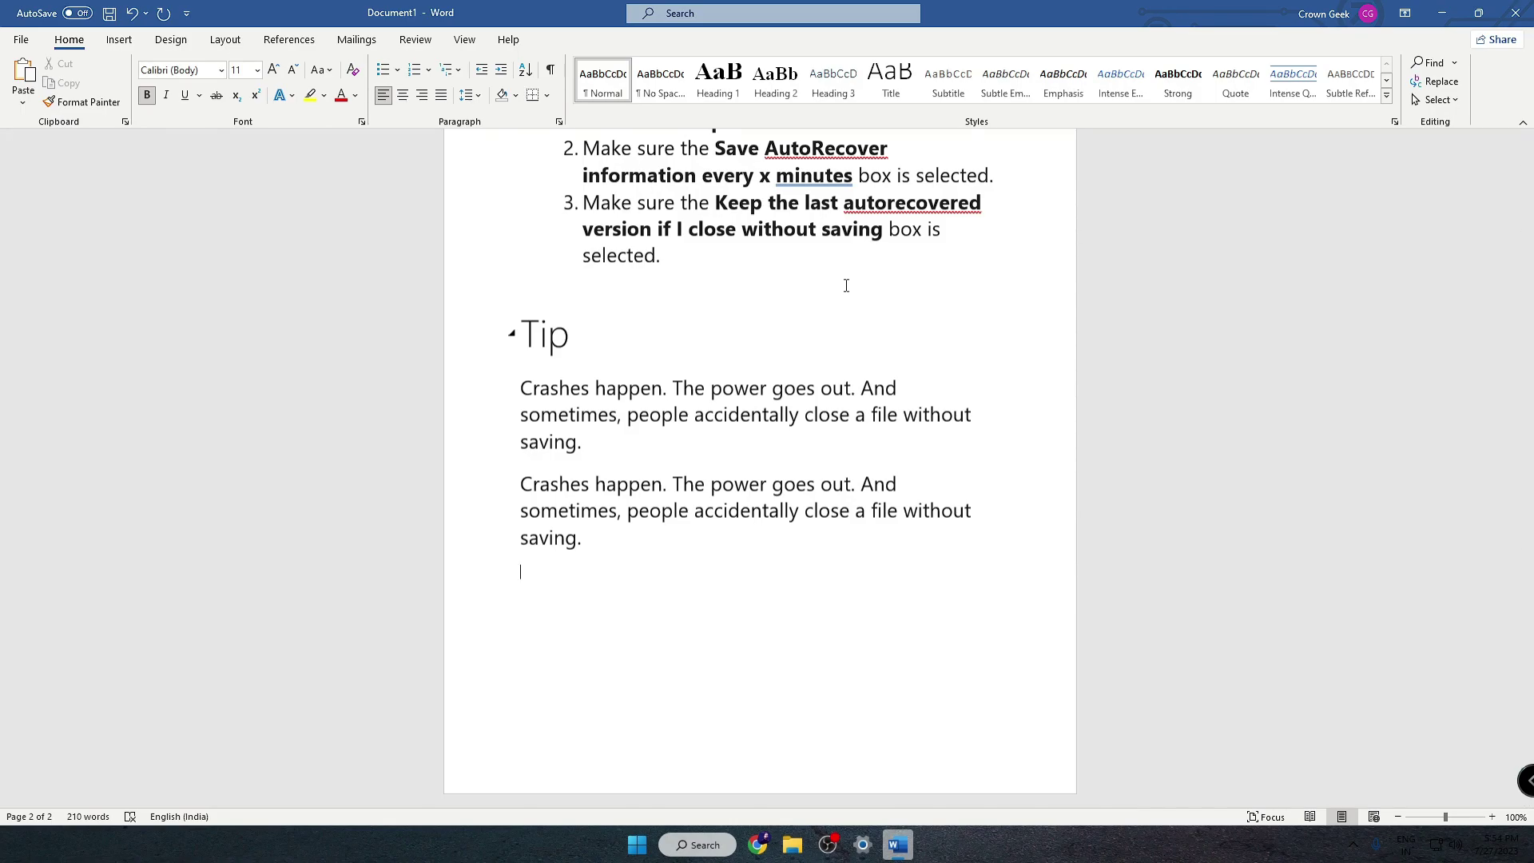
pyautogui.press('super+v')
pyautogui.moveTo(737, 247); pyautogui.dragTo(1171, 254)
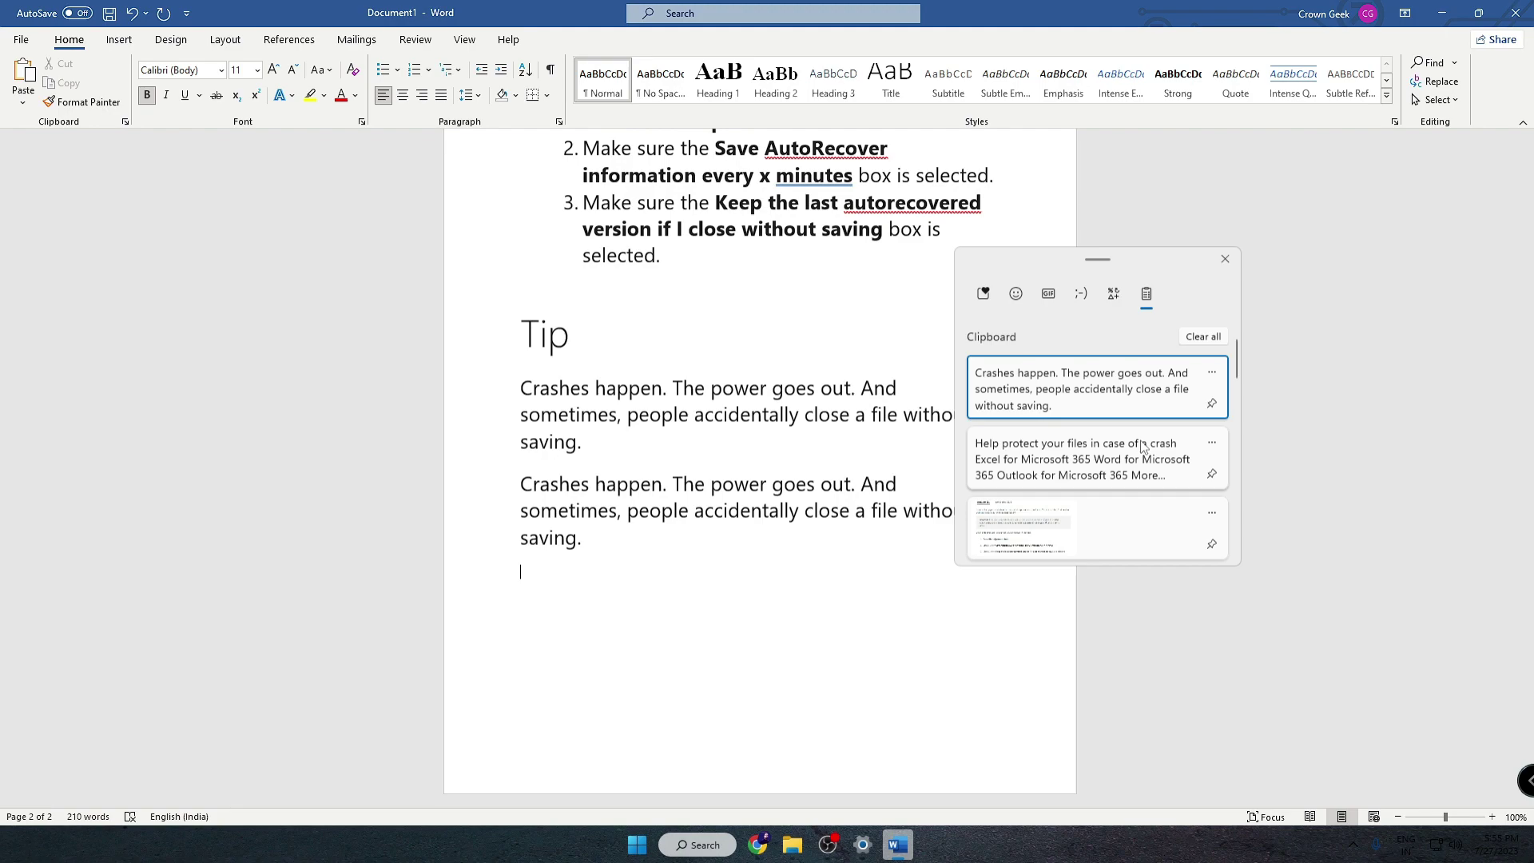
pyautogui.click(1225, 260)
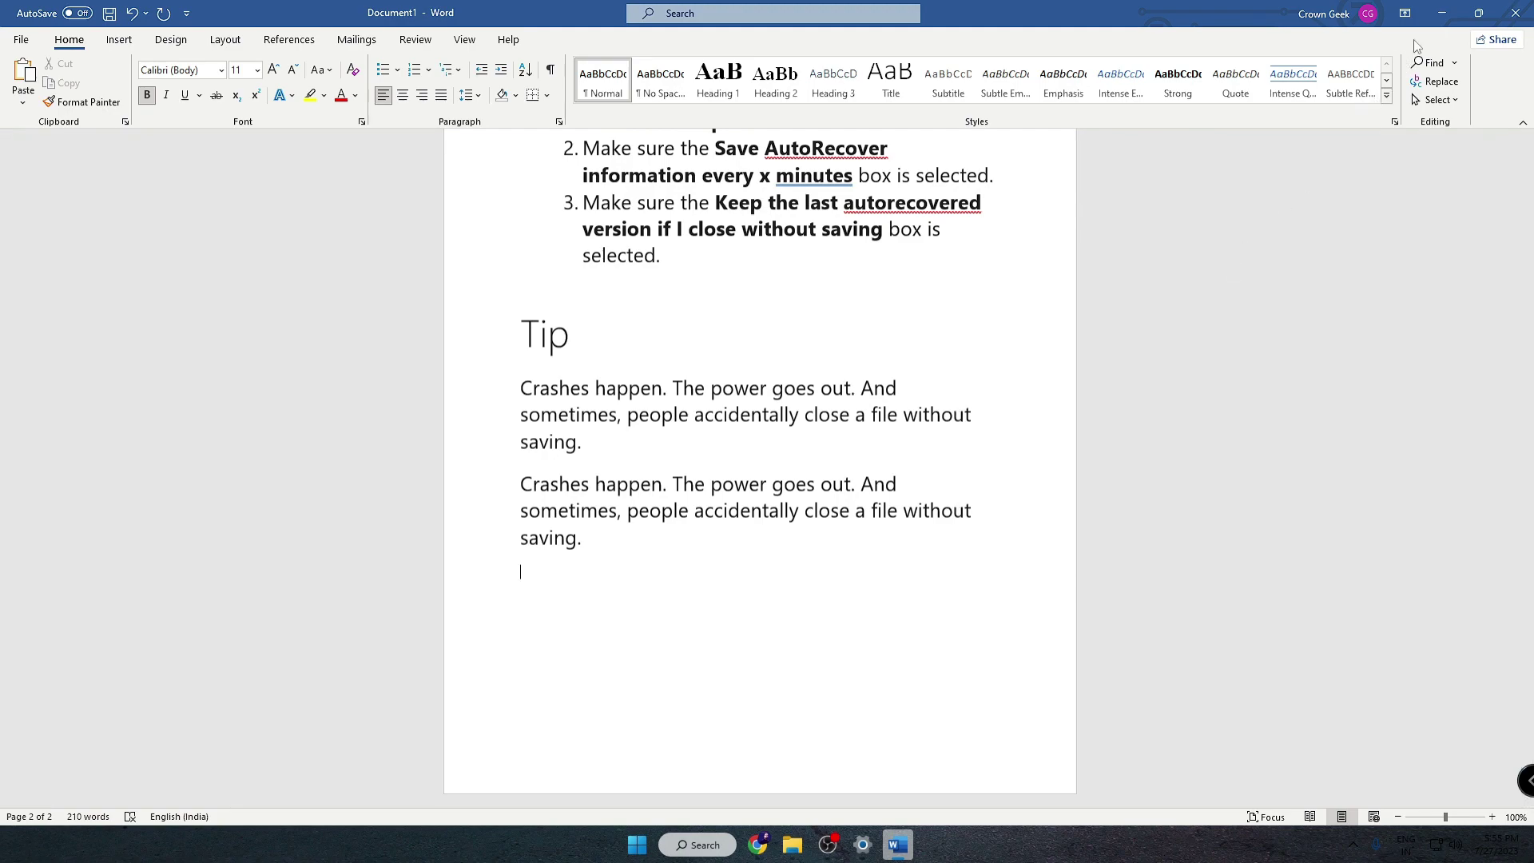
# Insert the heart-eyes smiley from Smiley faces and animals below the second Crashes happen paragraph.
pyautogui.click(1443, 13)
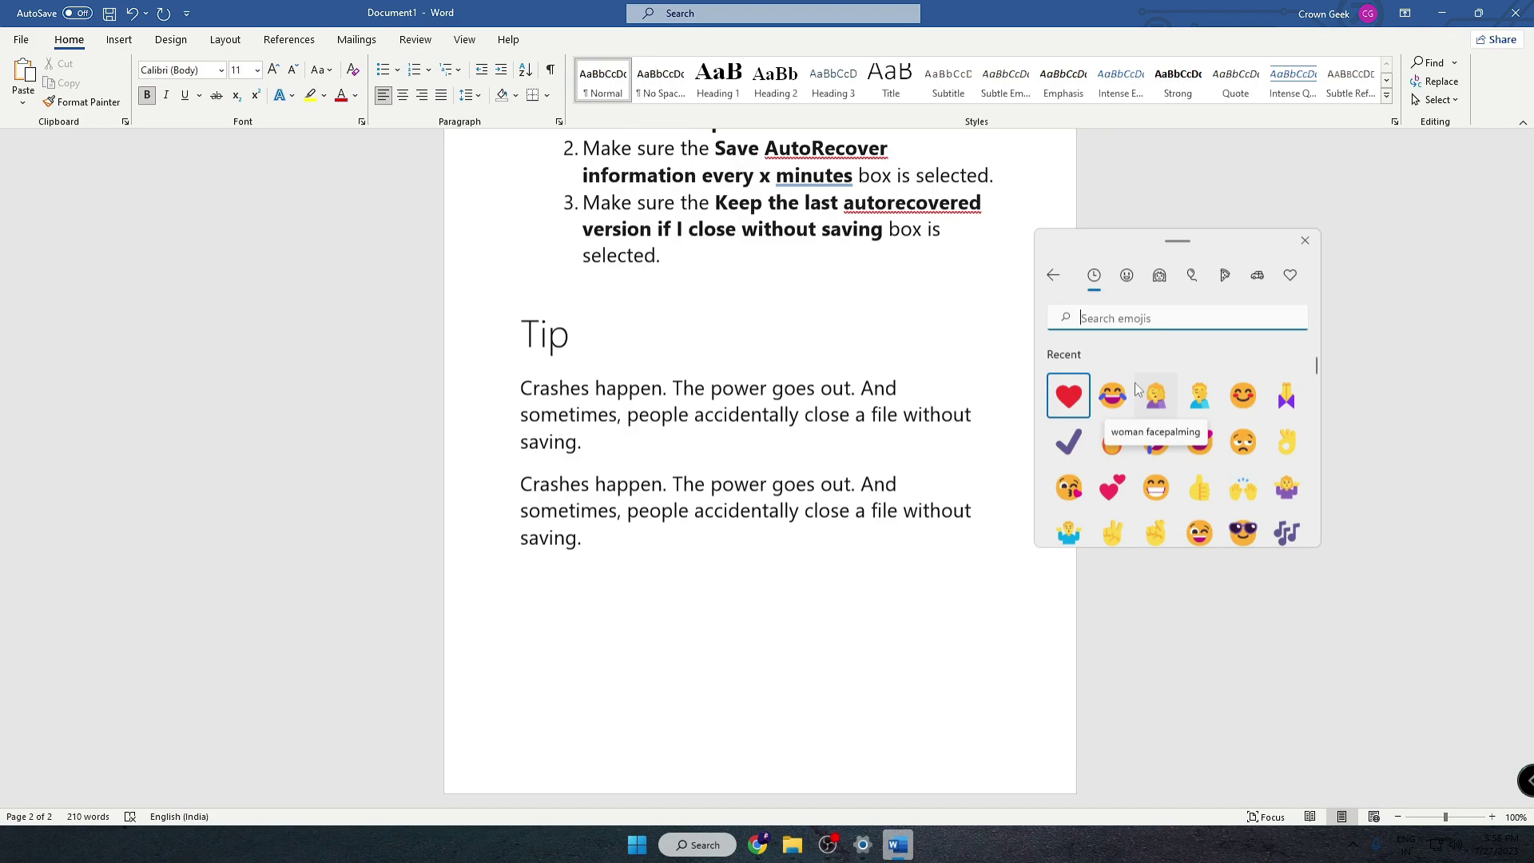
pyautogui.scroll(-3, 1160, 431)
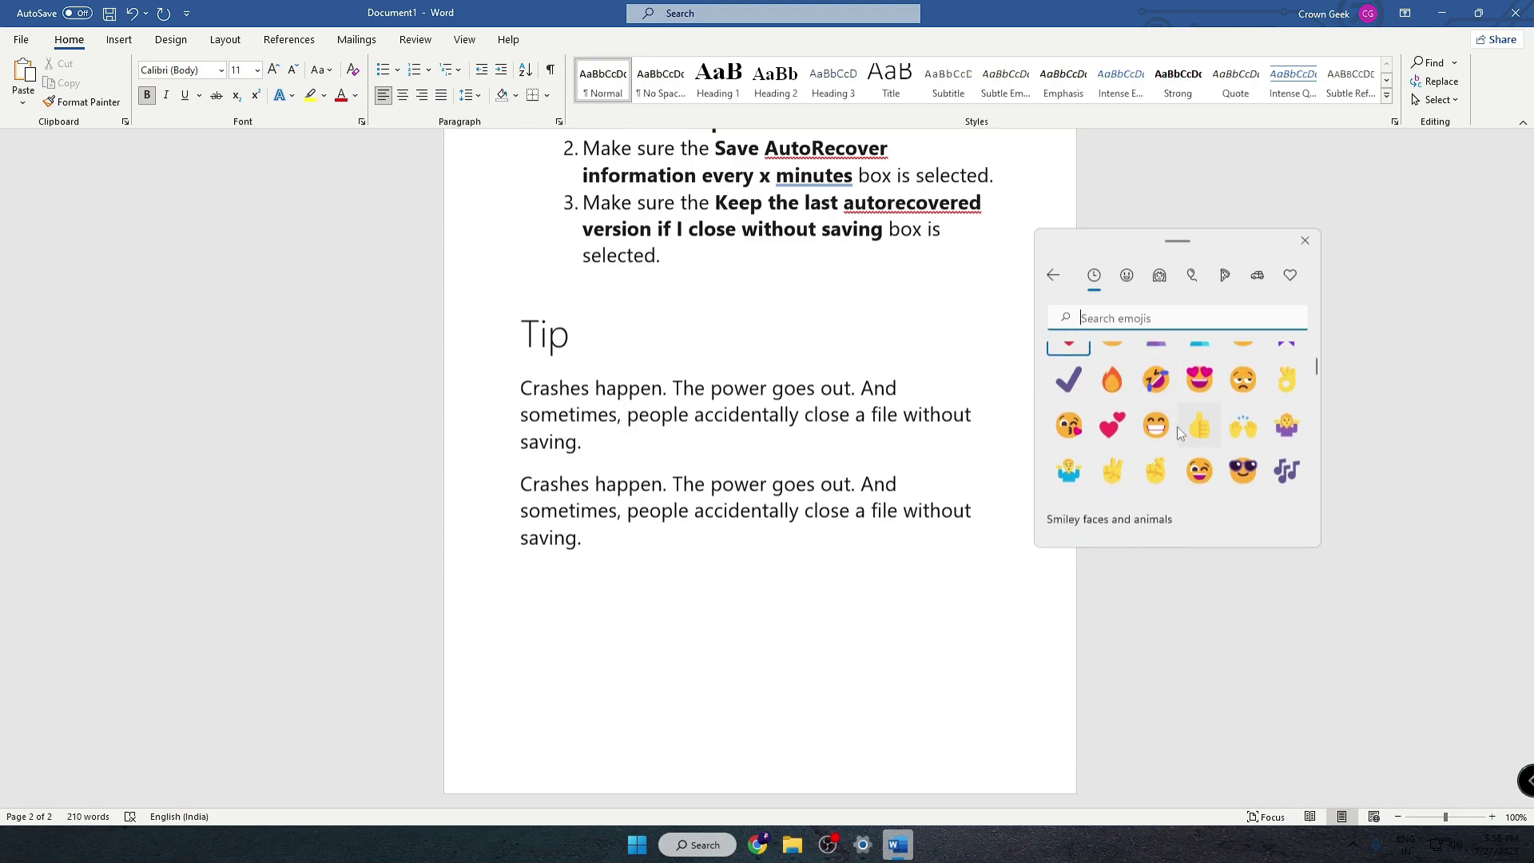
pyautogui.scroll(-2, 1182, 424)
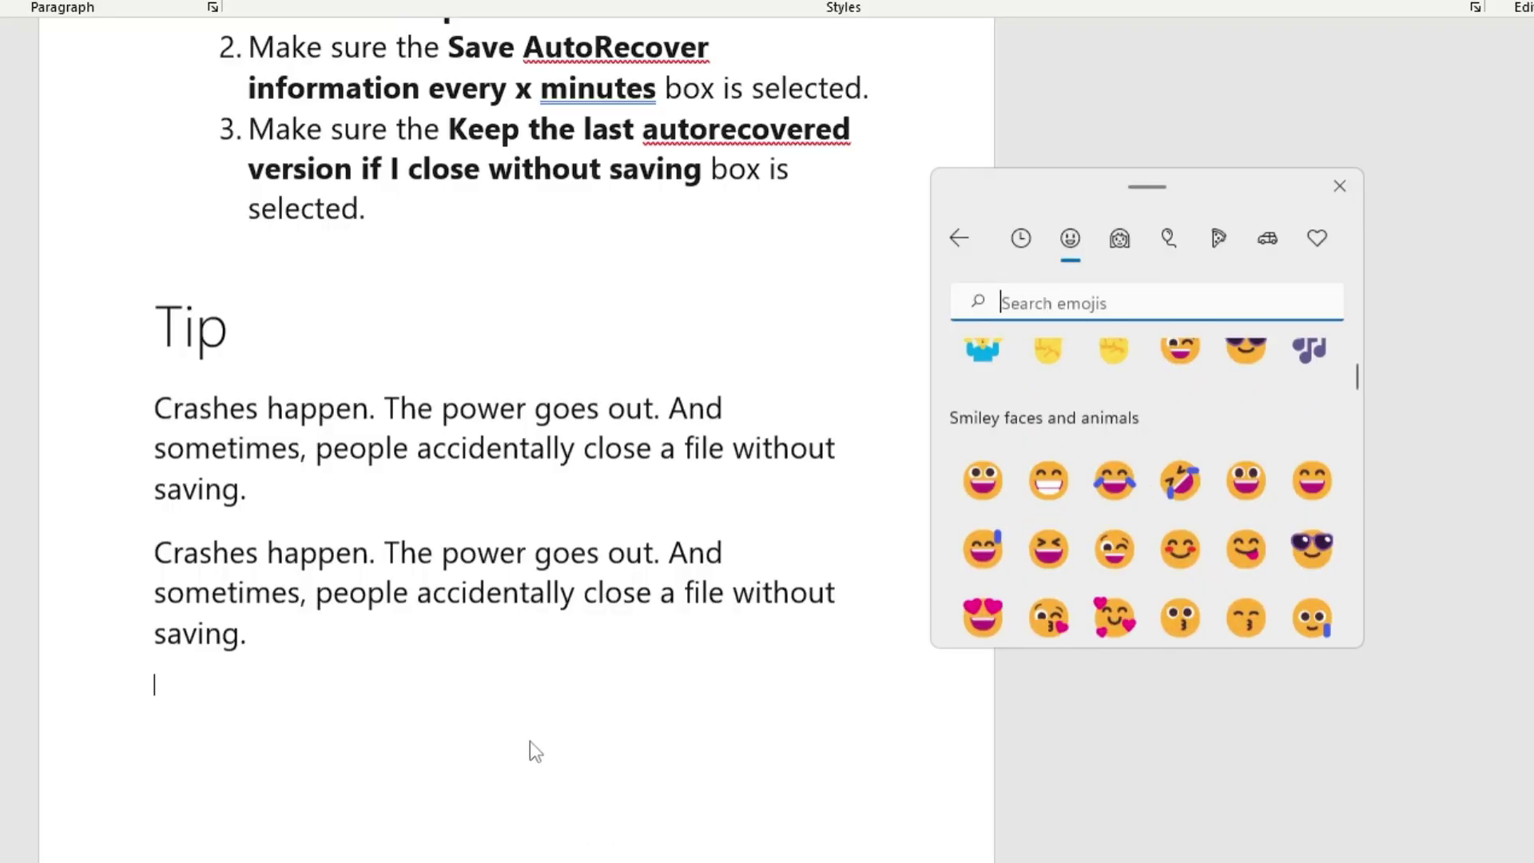
pyautogui.scroll(-1, 1194, 539)
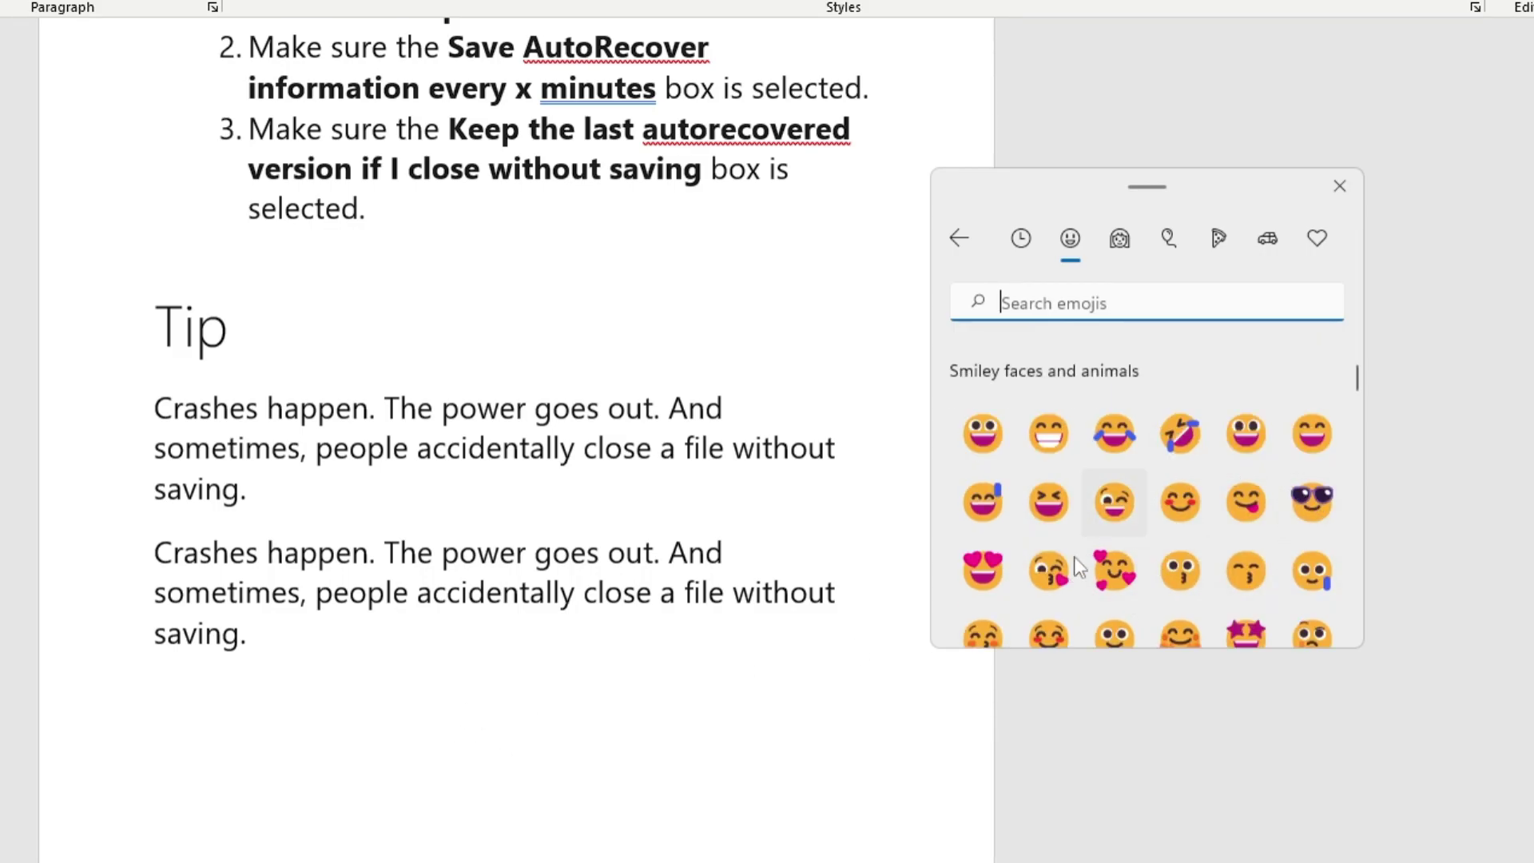
pyautogui.click(992, 569)
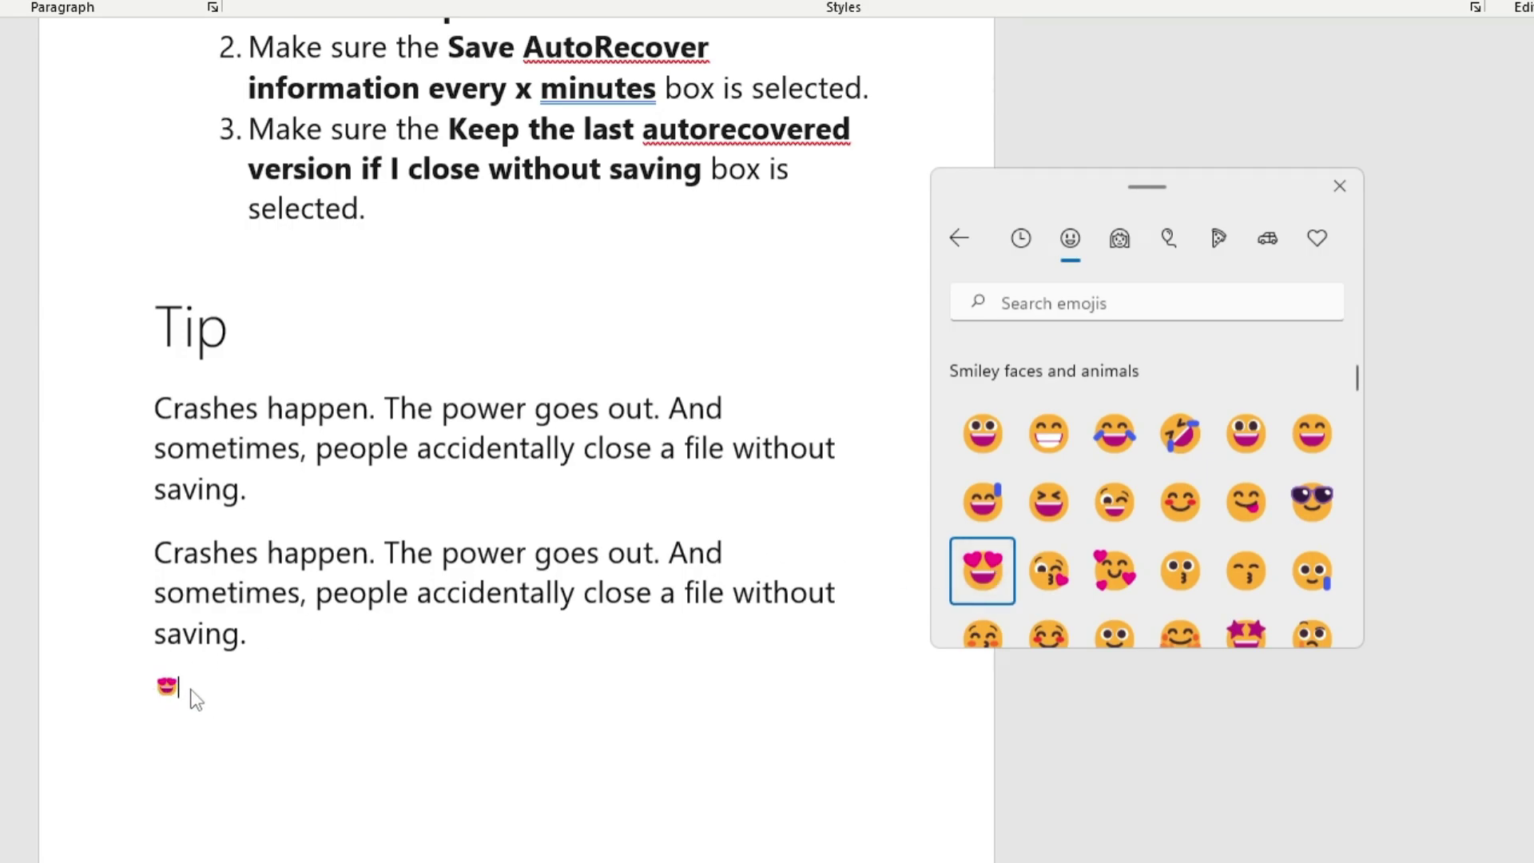
pyautogui.click(965, 240)
# Insert the laughing cat GIF from the trending GIFs into the document.
pyautogui.click(1075, 246)
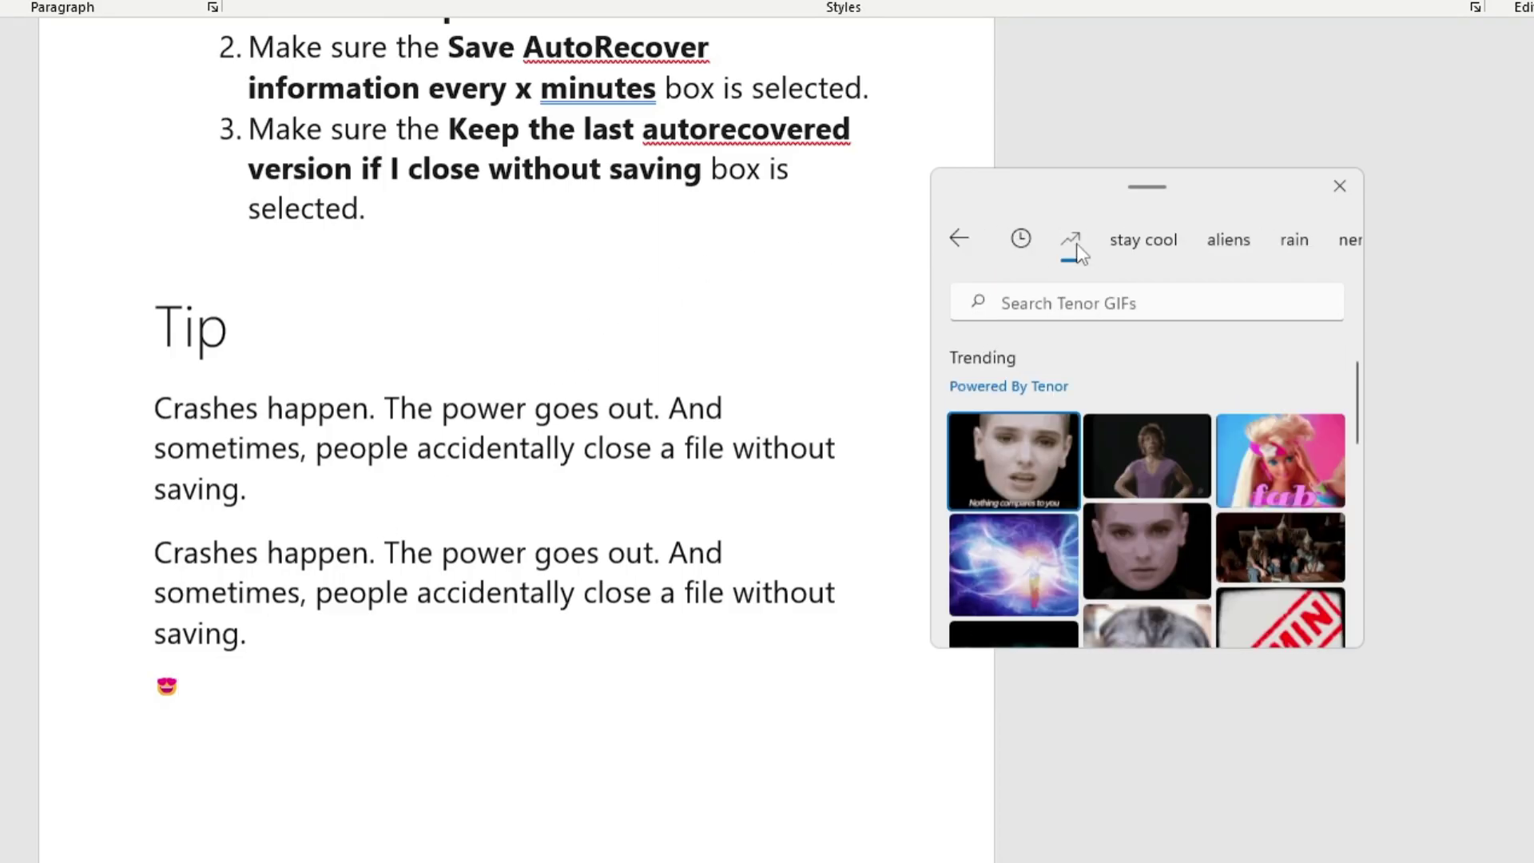
pyautogui.scroll(-2, 1143, 436)
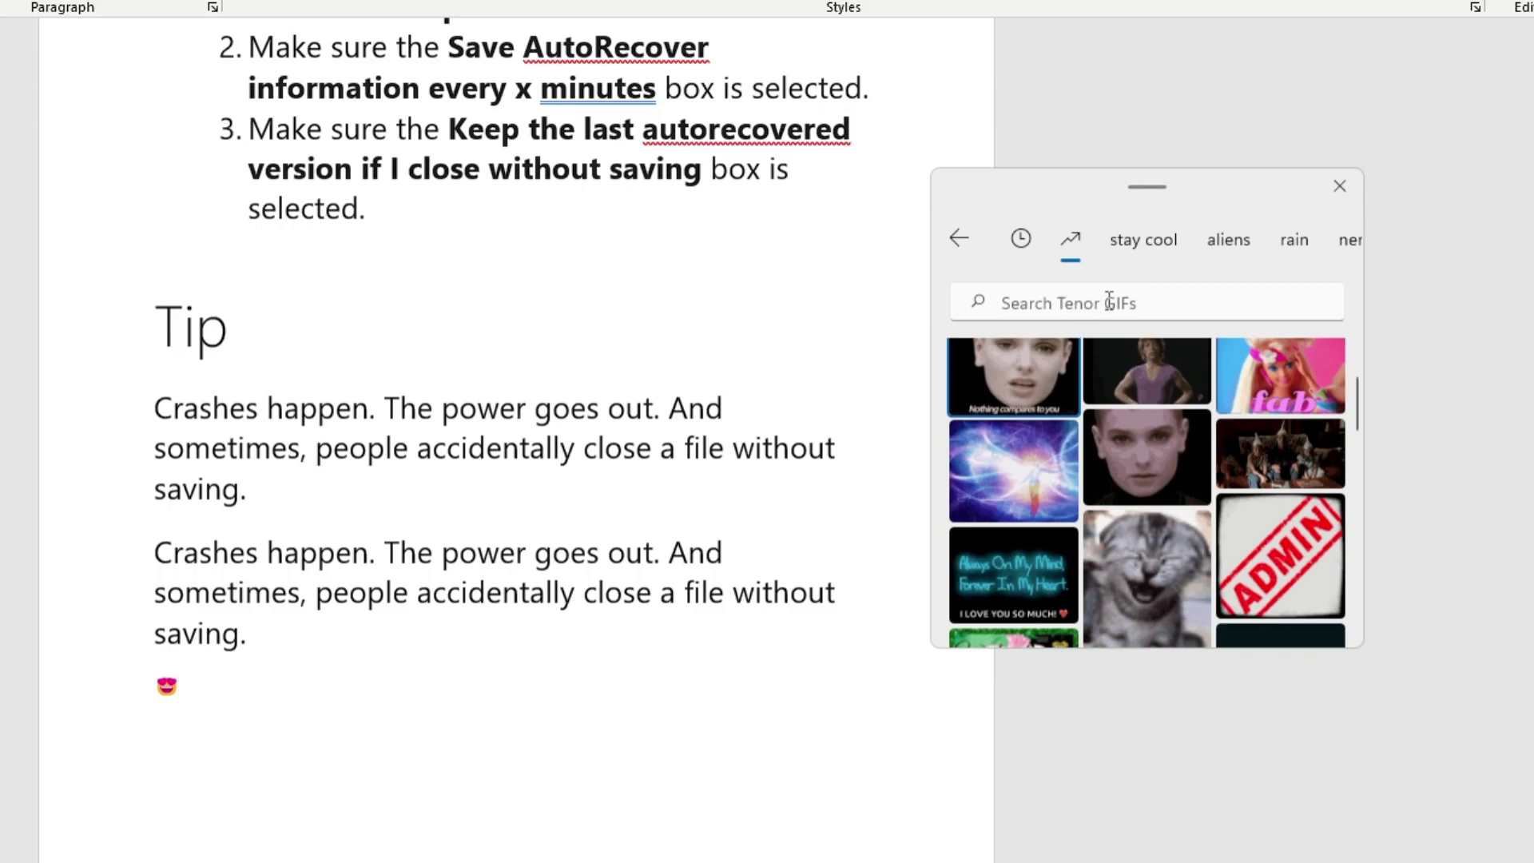
pyautogui.scroll(-1, 1192, 363)
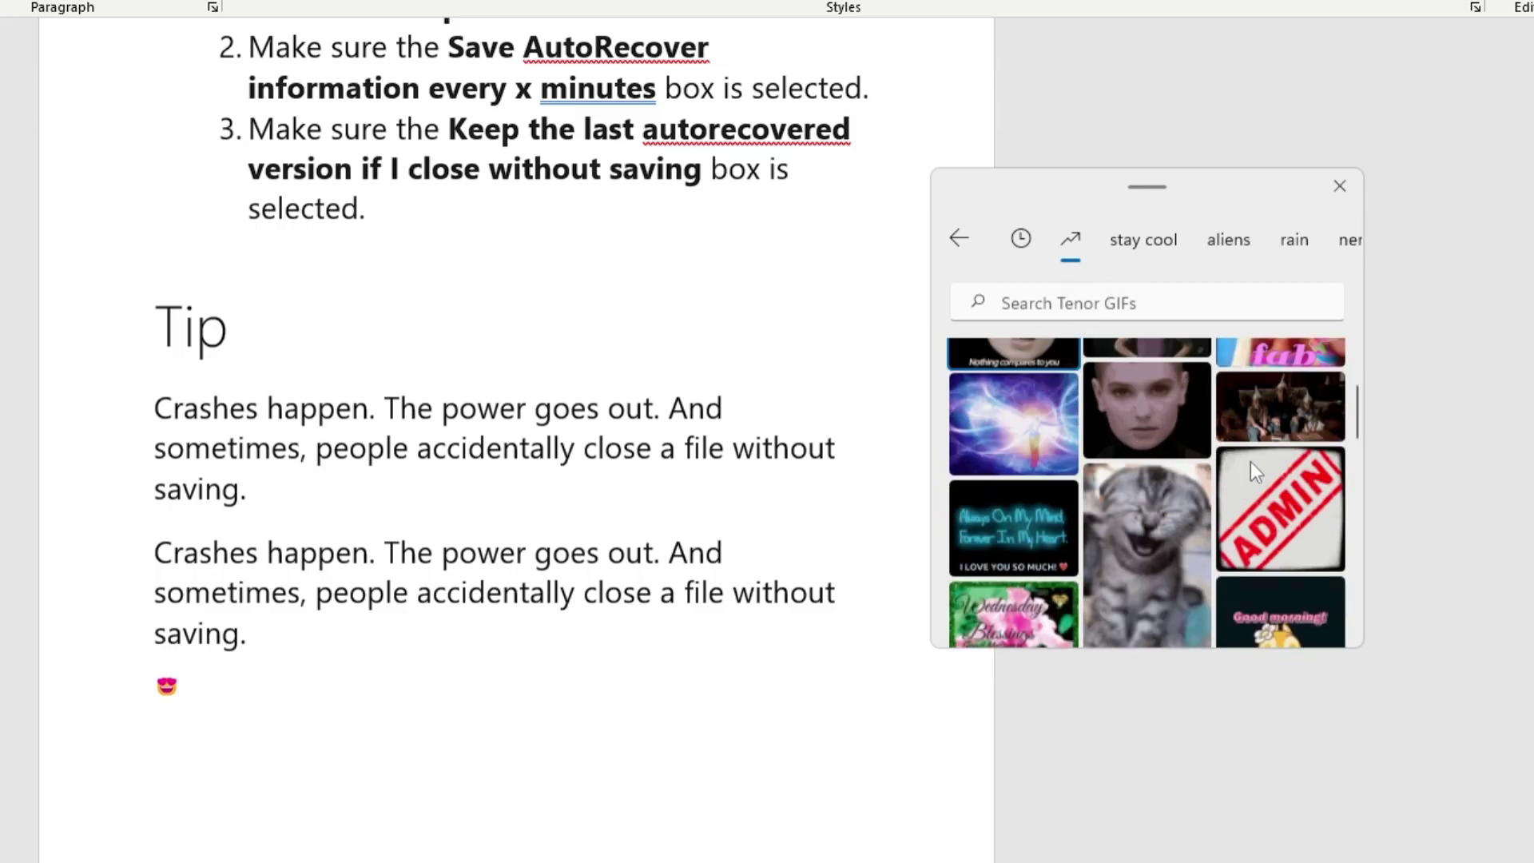
pyautogui.scroll(-2, 1246, 467)
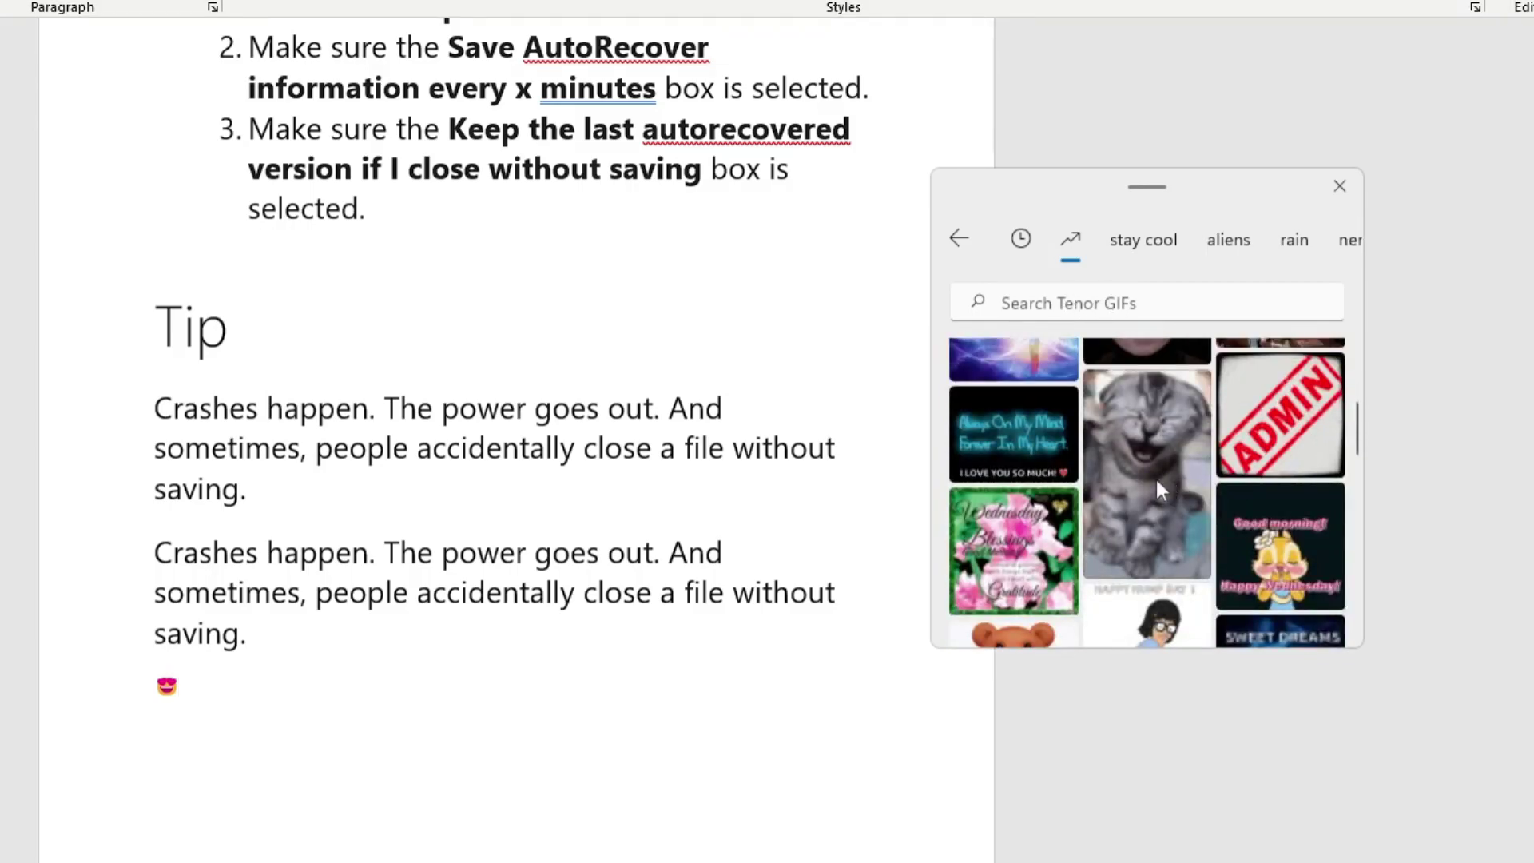
pyautogui.click(1097, 457)
# Reopen the emoji panel with Win+. and browse the Classic Ascii Emoticons kaomoji list.
pyautogui.press('super+period')
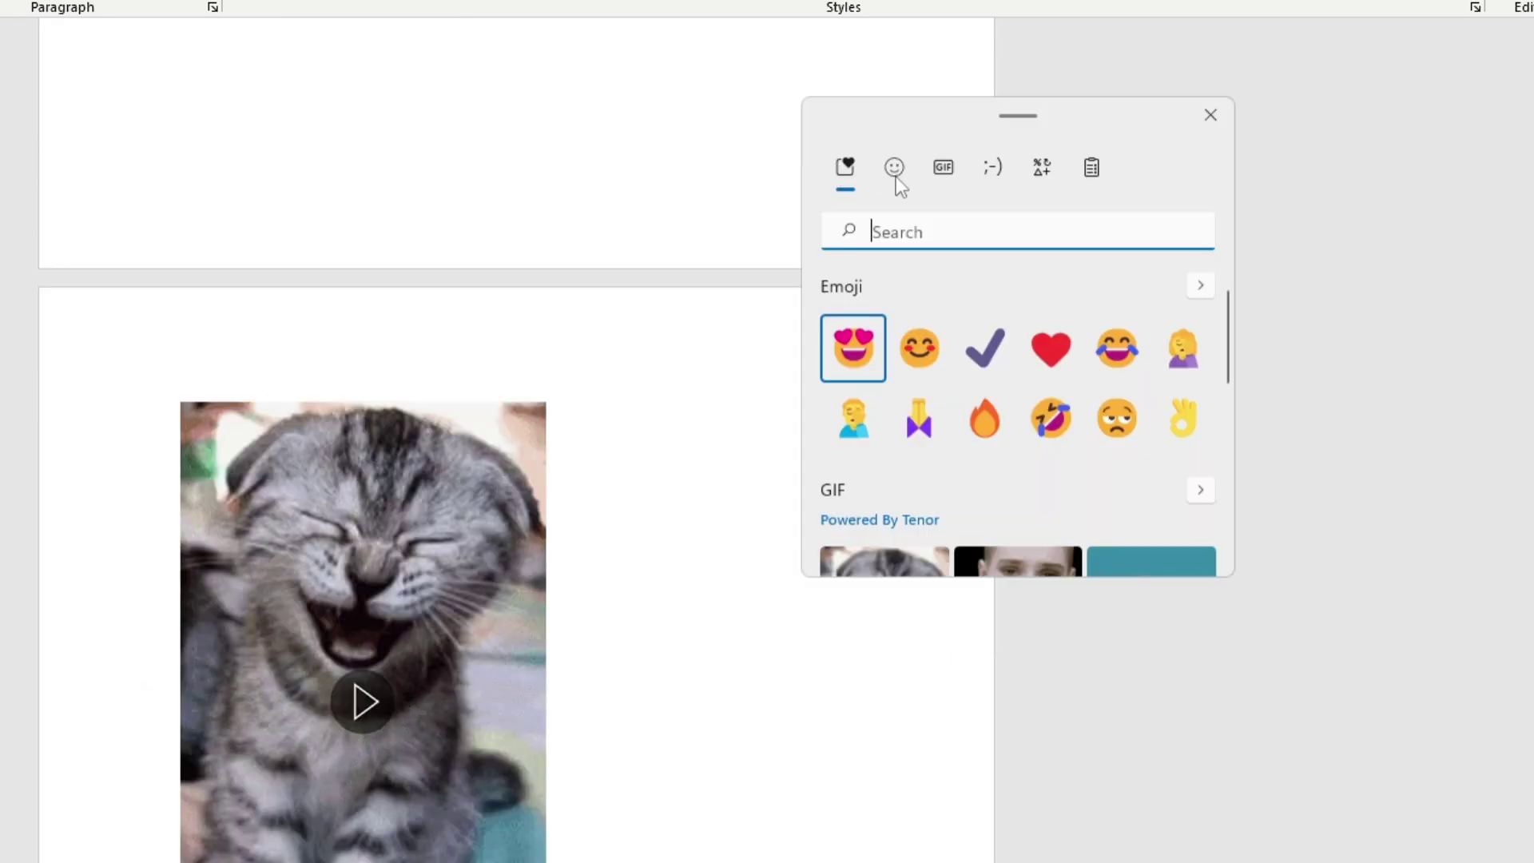
pyautogui.click(995, 168)
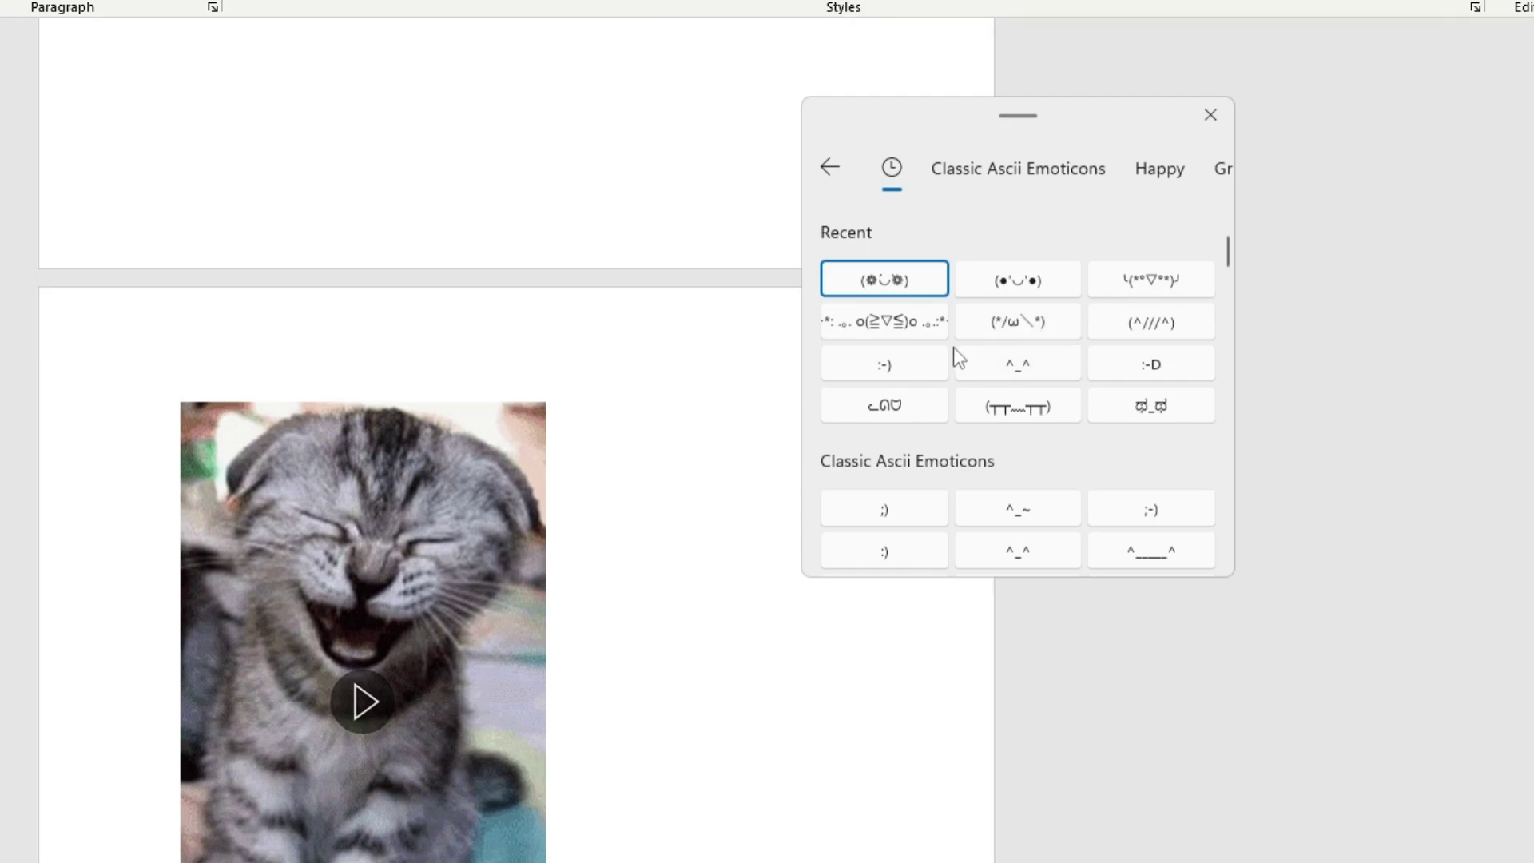
pyautogui.scroll(-3, 984, 436)
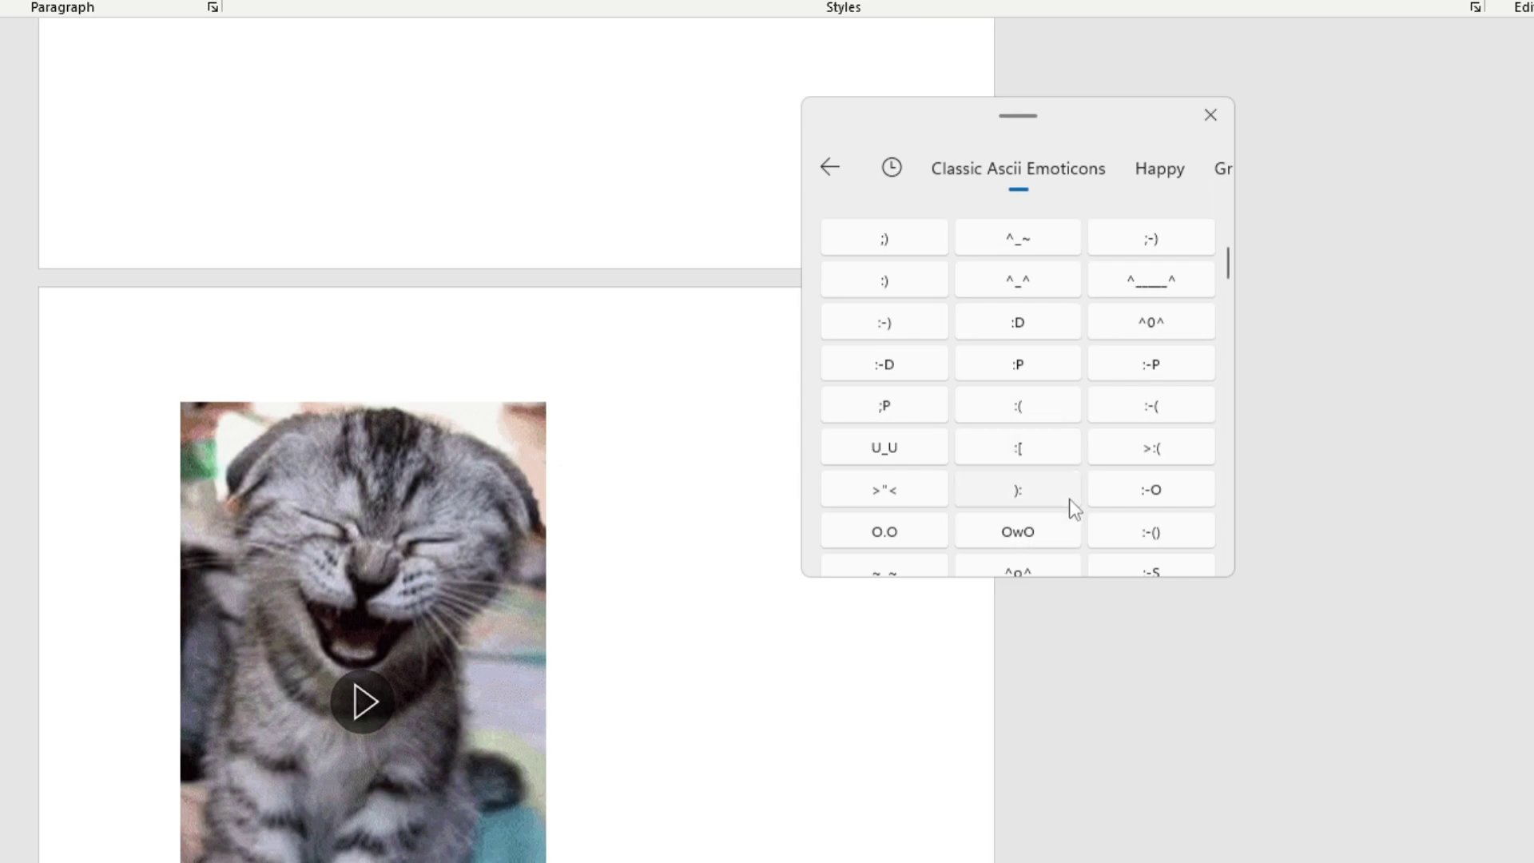
pyautogui.scroll(-1, 1069, 501)
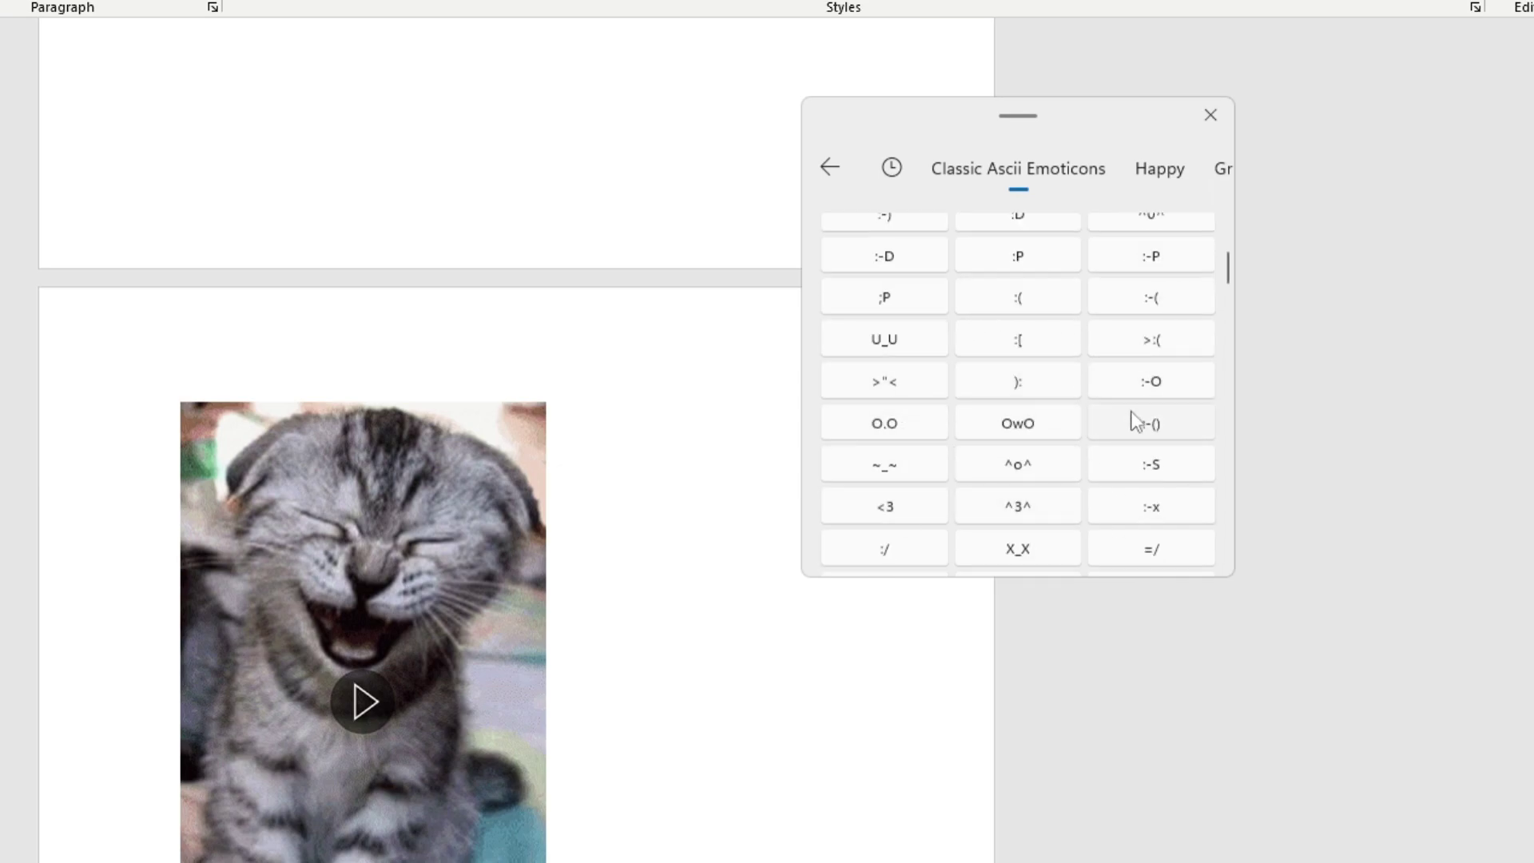